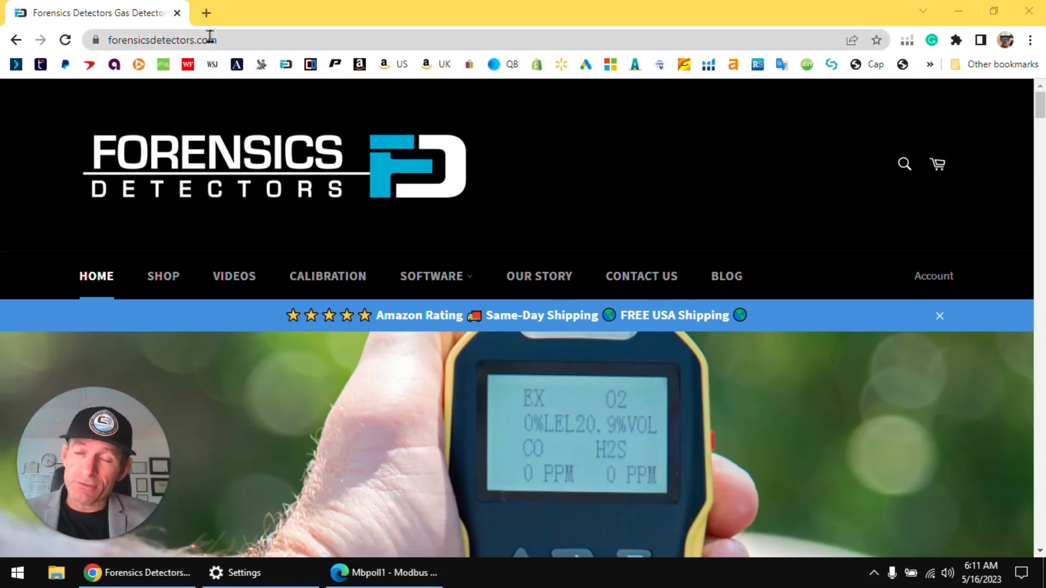
# Drop down the SOFTWARE menu listing the FD-4S, FD-600, FD-UVO3 and FD-60 pages
pyautogui.rightClick(431, 276)
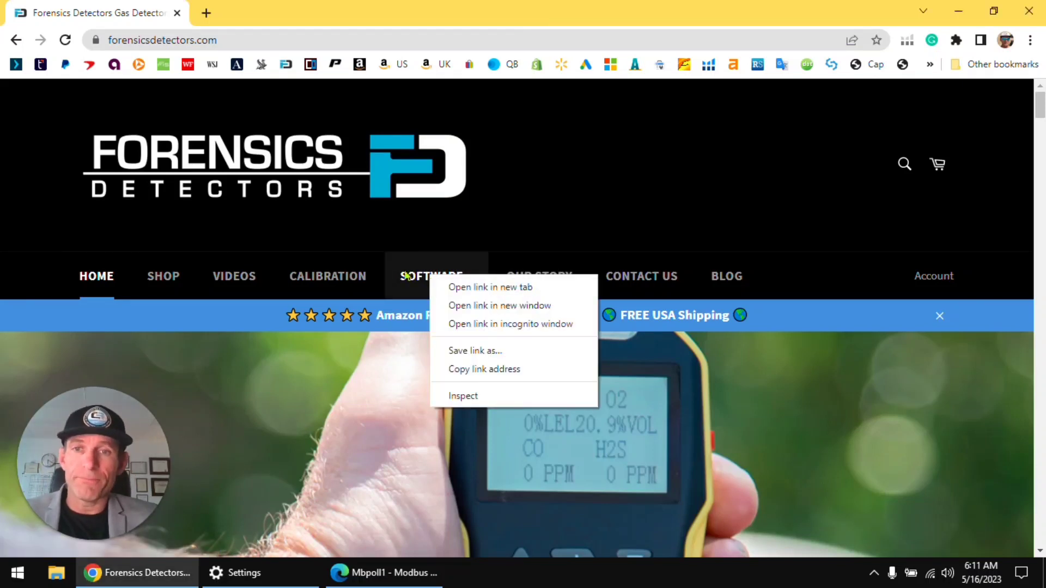
pyautogui.click(408, 276)
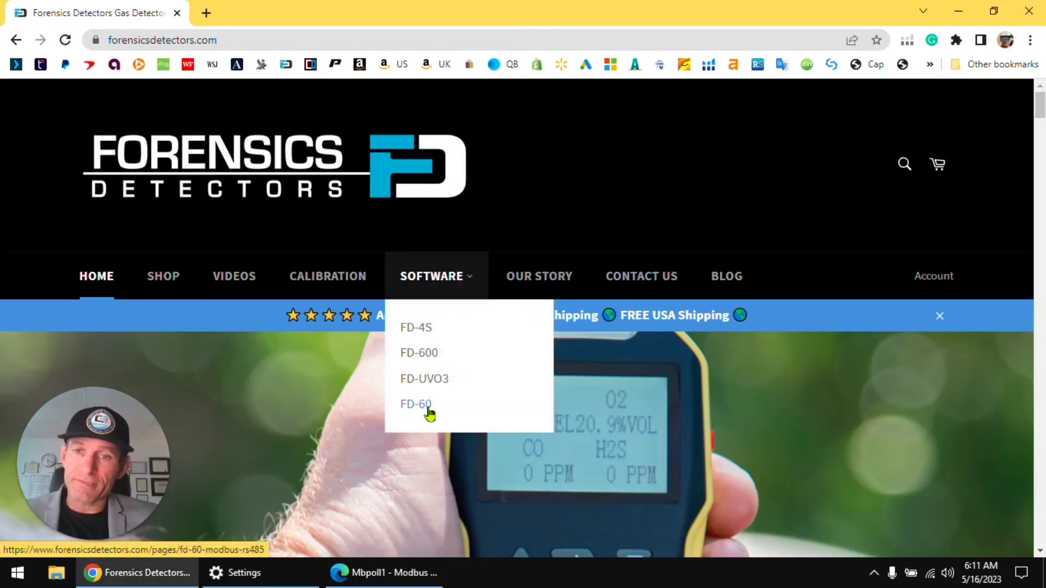
# Open the FD-60 MODBUS RS485 page and scroll to its Computer Interface and Live Display sections
pyautogui.click(430, 408)
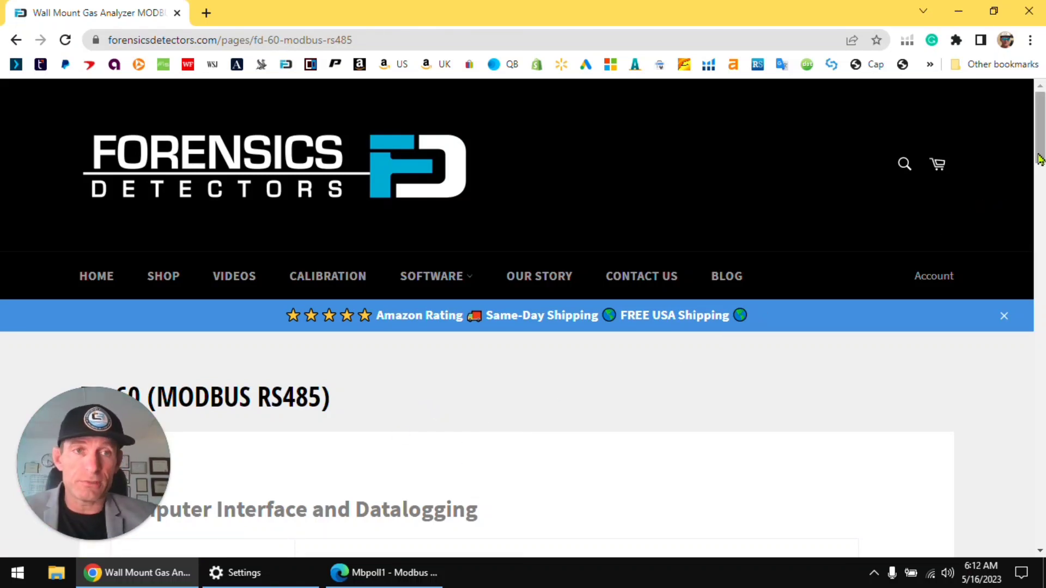
pyautogui.moveTo(1040, 159); pyautogui.dragTo(1040, 173)
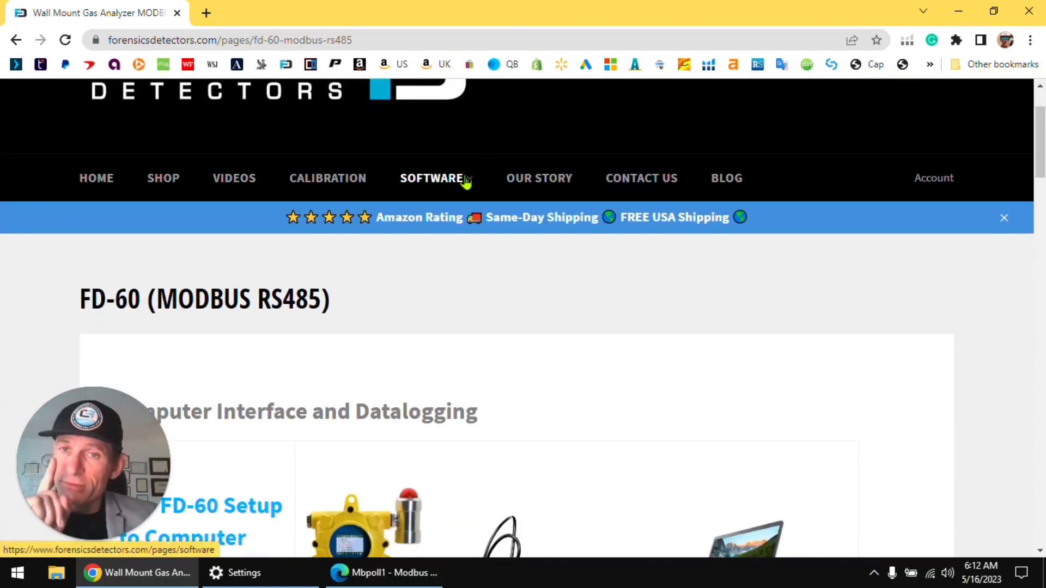
pyautogui.moveTo(465, 181)
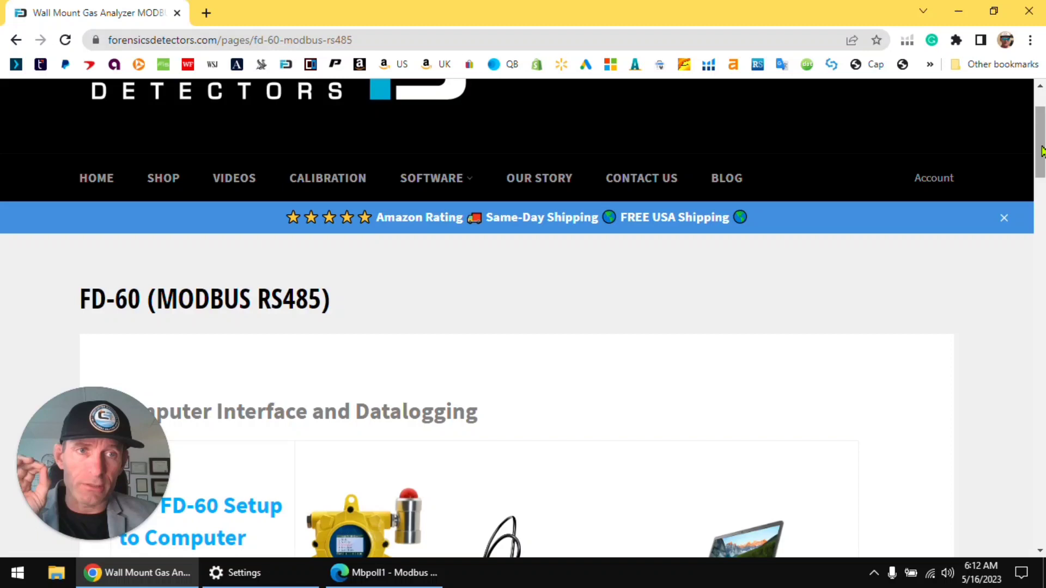
pyautogui.moveTo(1040, 152); pyautogui.dragTo(1041, 188)
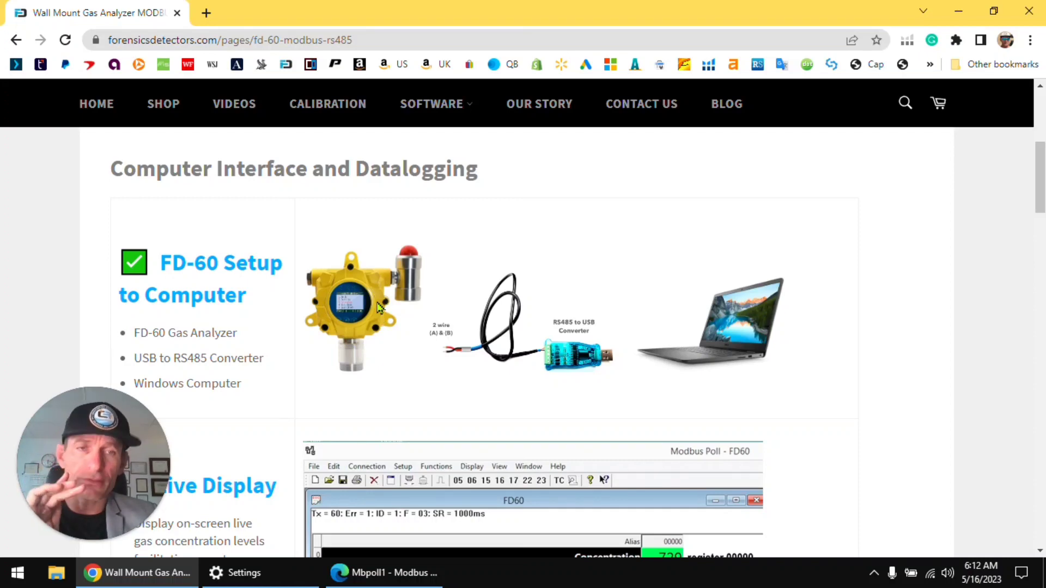
pyautogui.moveTo(1039, 204); pyautogui.dragTo(1040, 248)
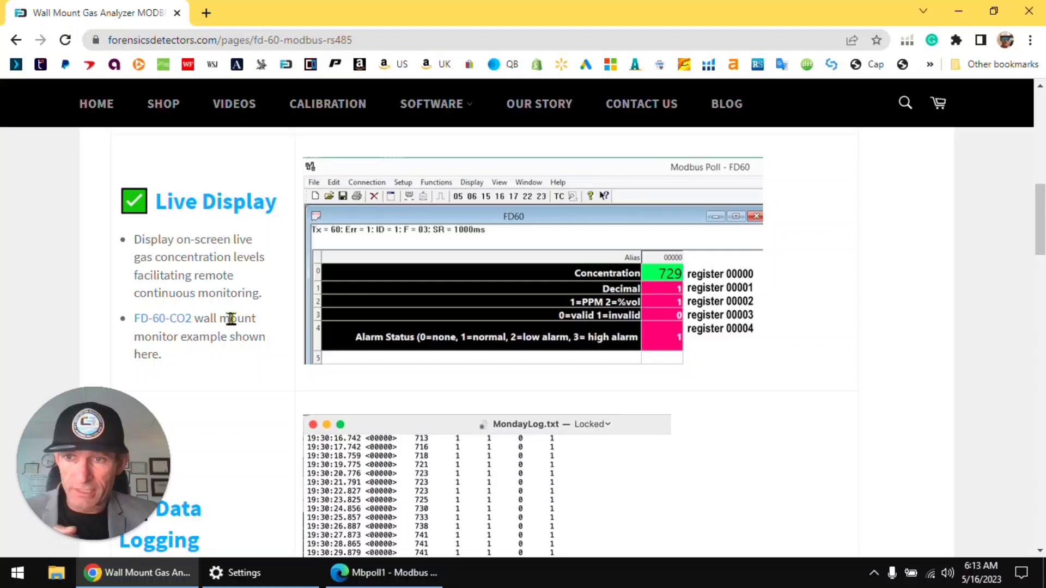
pyautogui.moveTo(1037, 241); pyautogui.dragTo(1037, 288)
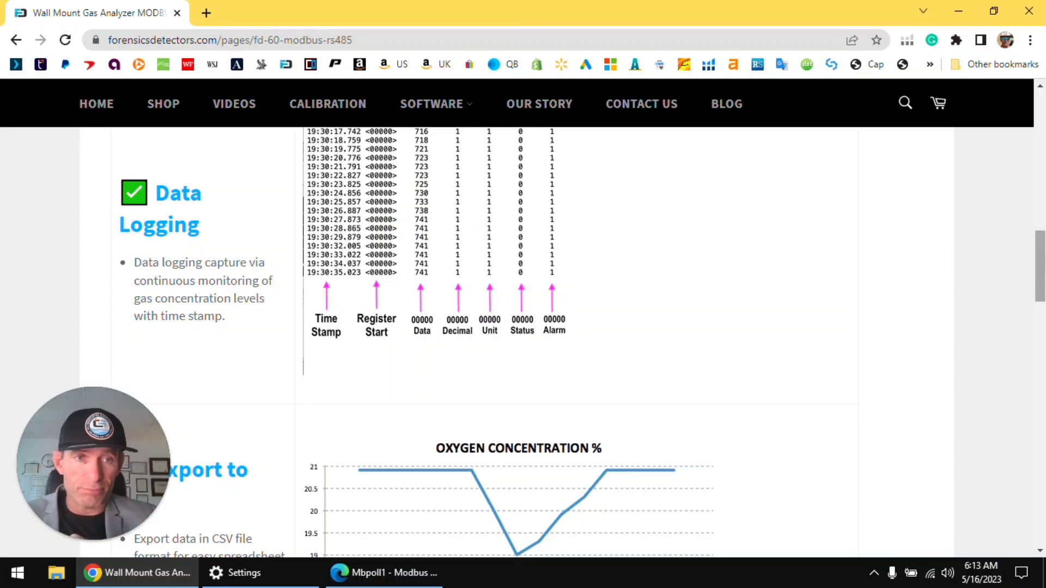
pyautogui.scroll(-4, 1042, 264)
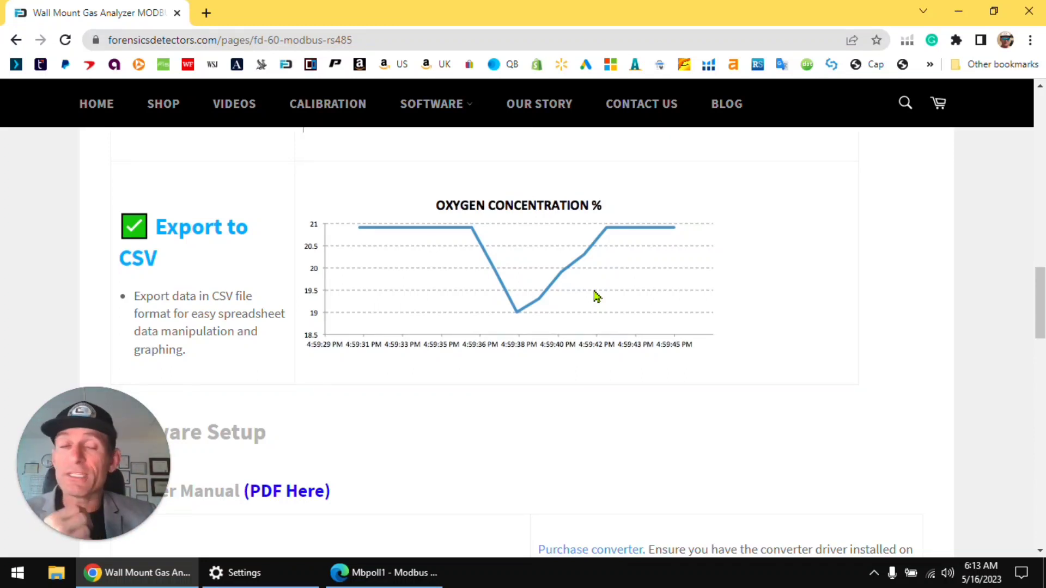
pyautogui.scroll(1, 943, 309)
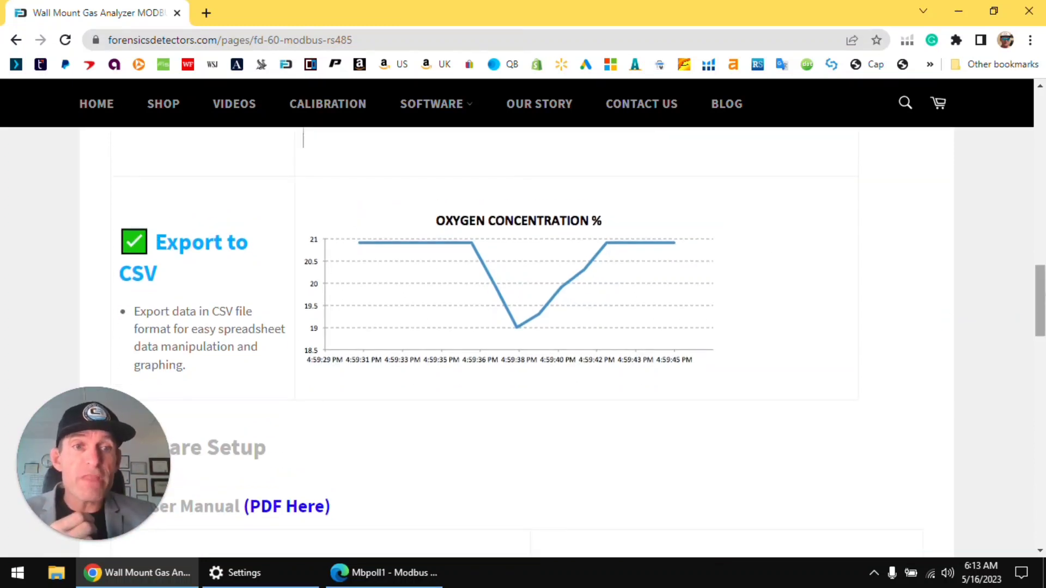
pyautogui.moveTo(1040, 301); pyautogui.dragTo(1041, 334)
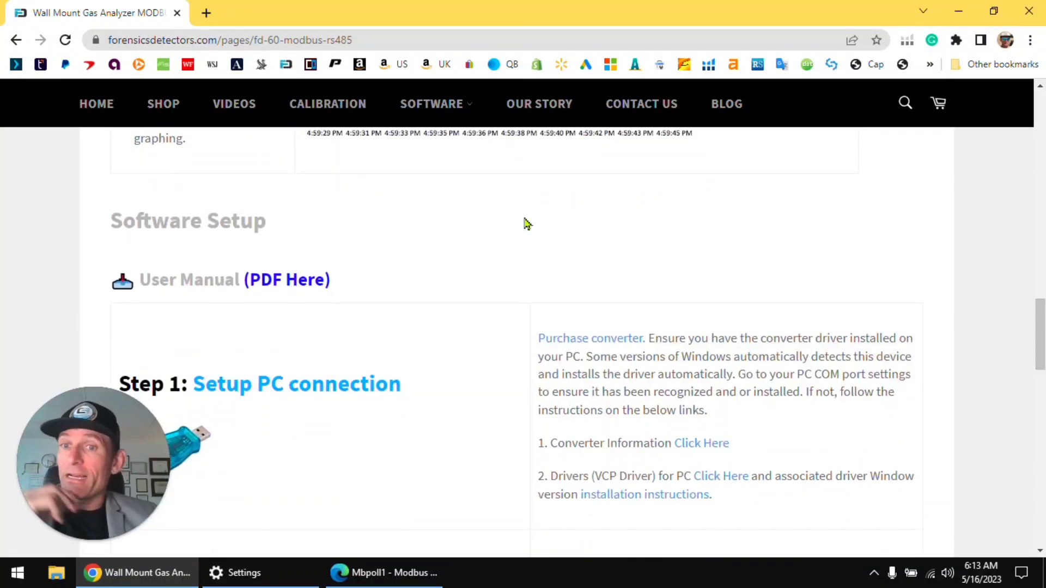
# Open the FD-60 MODBUS manual PDF and scroll to Steps 3 and 4 on page 2
pyautogui.click(284, 290)
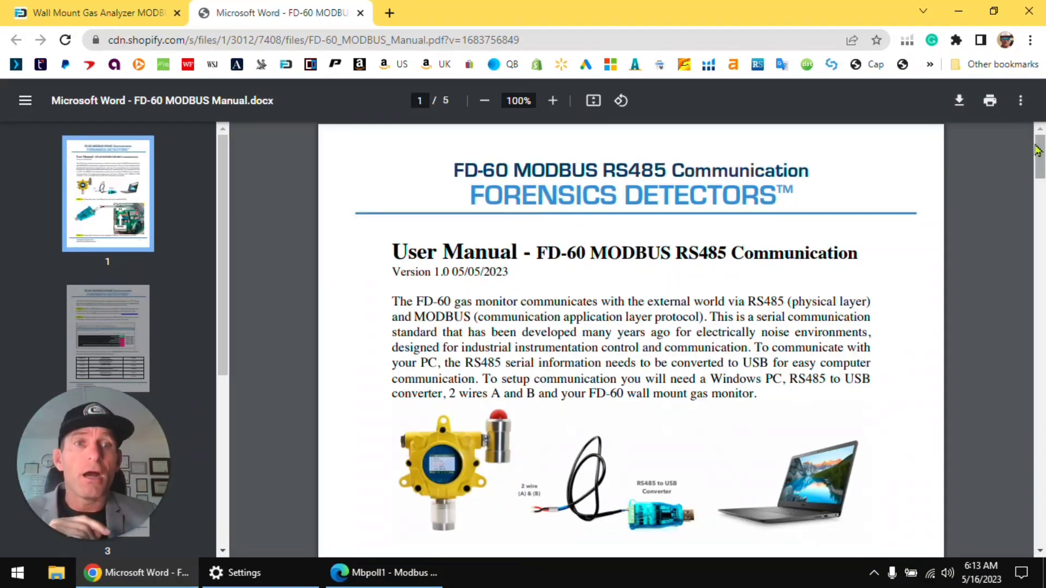
pyautogui.moveTo(1038, 151); pyautogui.dragTo(1041, 188)
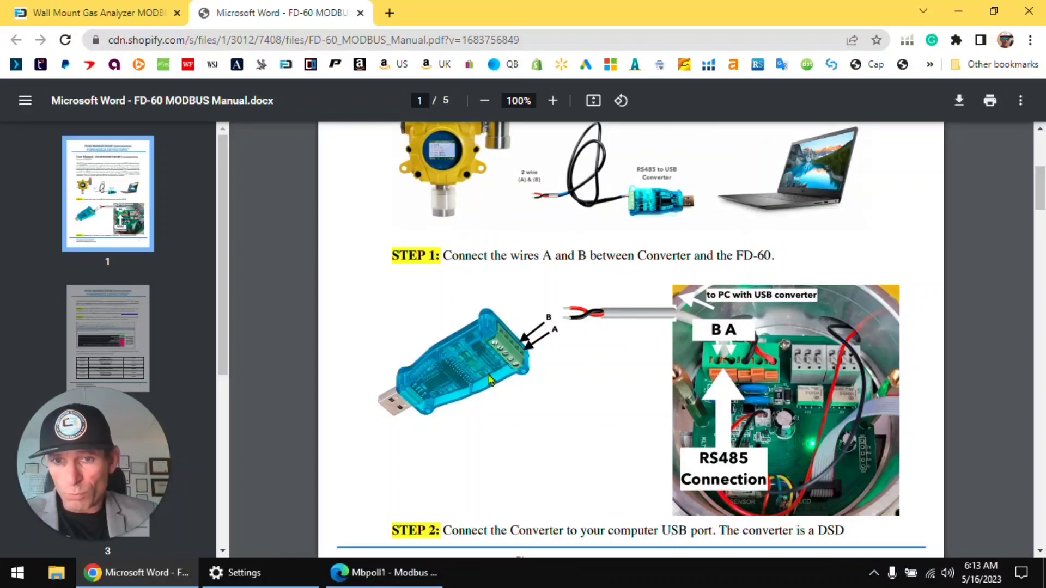
pyautogui.scroll(-5, 931, 216)
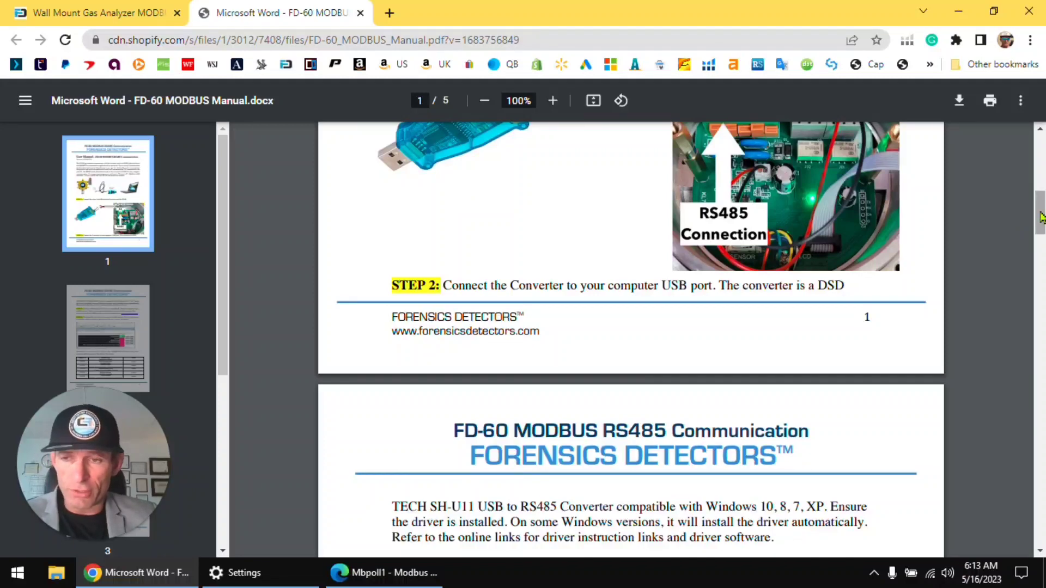
pyautogui.moveTo(1041, 216); pyautogui.dragTo(1041, 247)
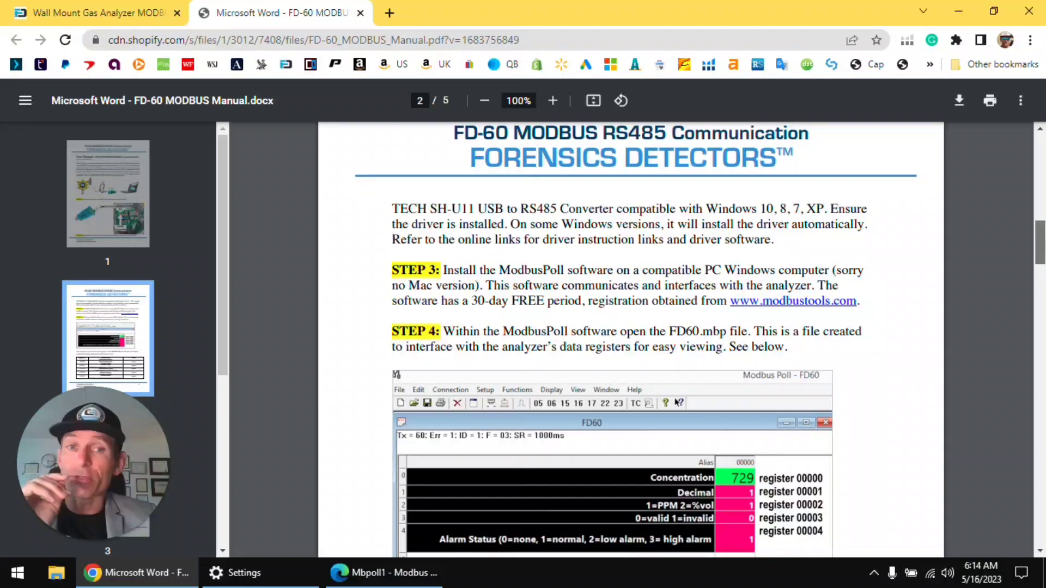
pyautogui.moveTo(1041, 247); pyautogui.dragTo(1042, 259)
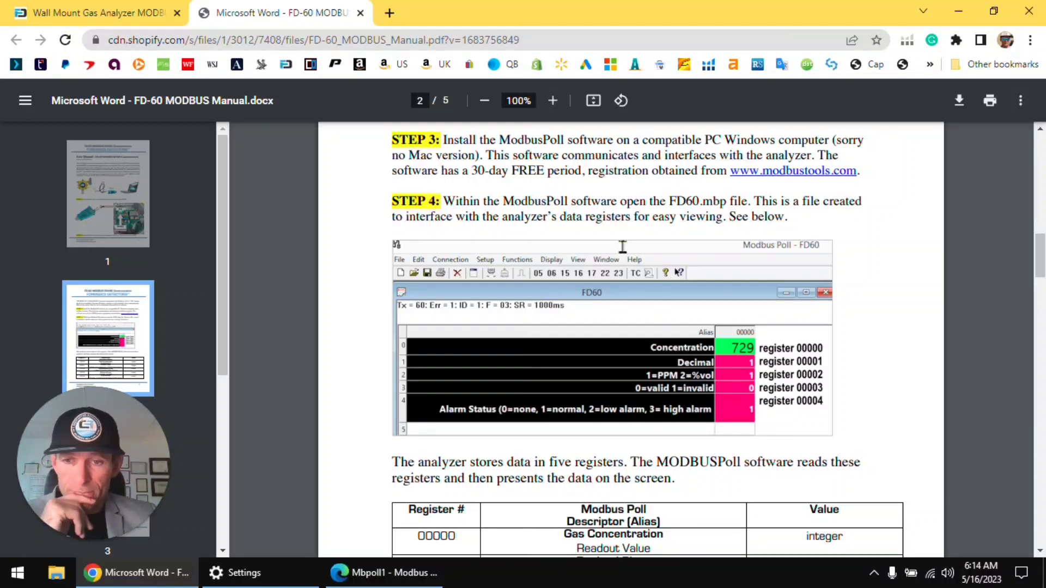
# Return to the FD-60 page and scroll down to the ModbusPoll64bit.exe version 6.3.1 download entry
pyautogui.click(116, 14)
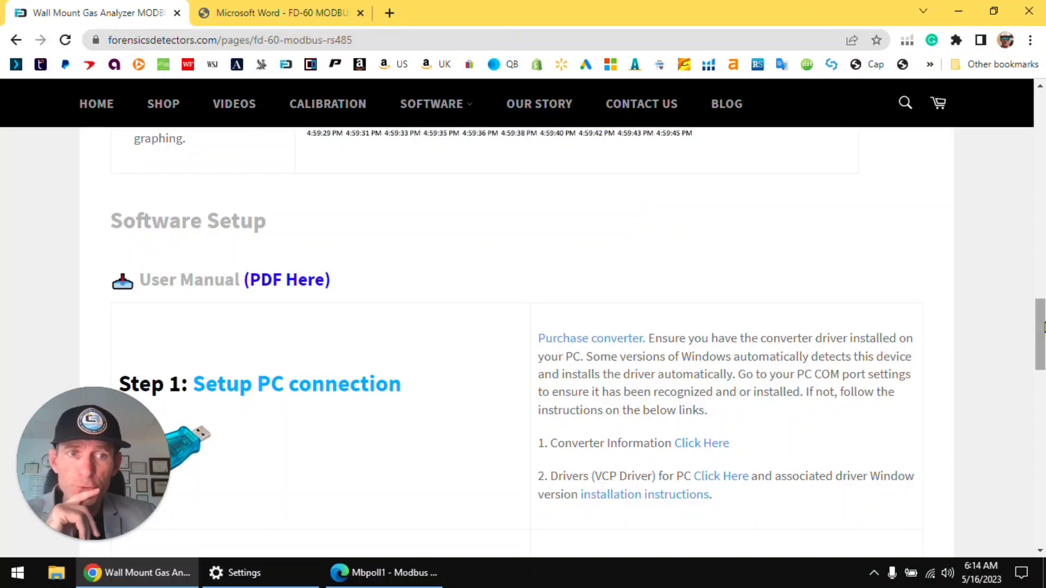
pyautogui.moveTo(1040, 324); pyautogui.dragTo(1041, 347)
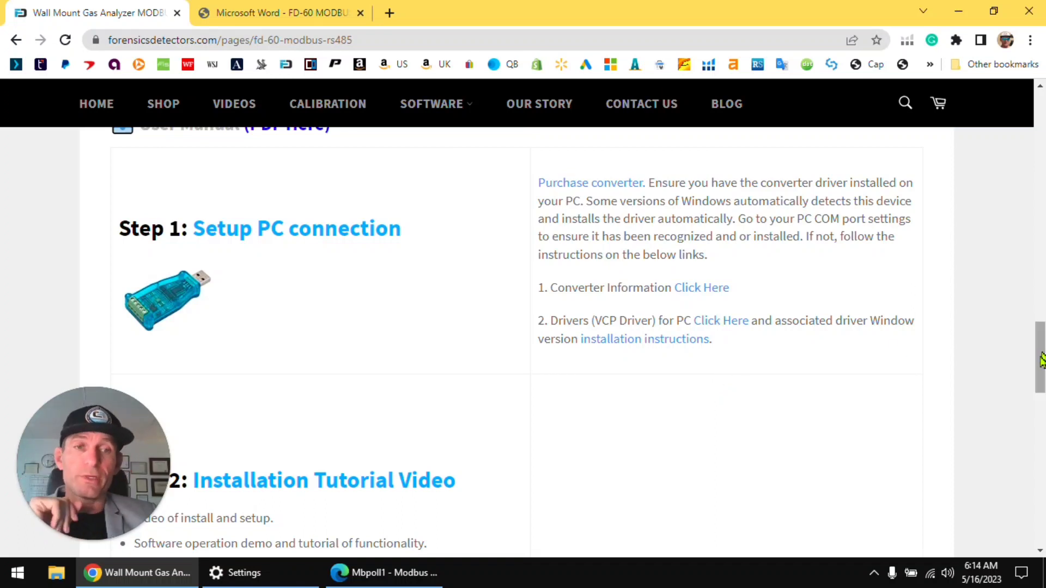
pyautogui.scroll(-5, 1040, 354)
pyautogui.scroll(-1, 942, 386)
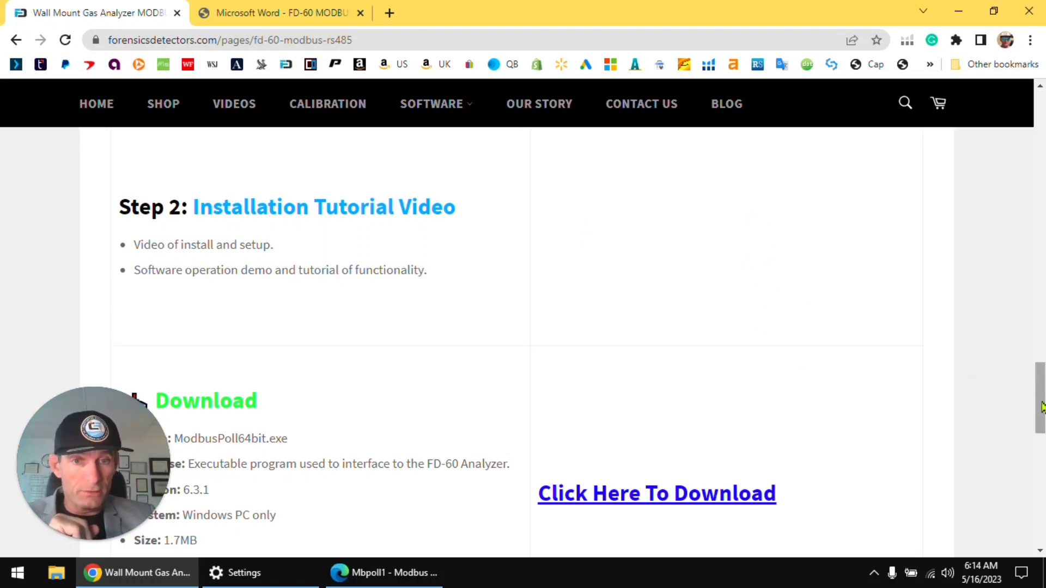
pyautogui.rightClick(1039, 387)
pyautogui.click(1039, 387)
pyautogui.scroll(-1, 1039, 387)
pyautogui.scroll(-2, 1039, 387)
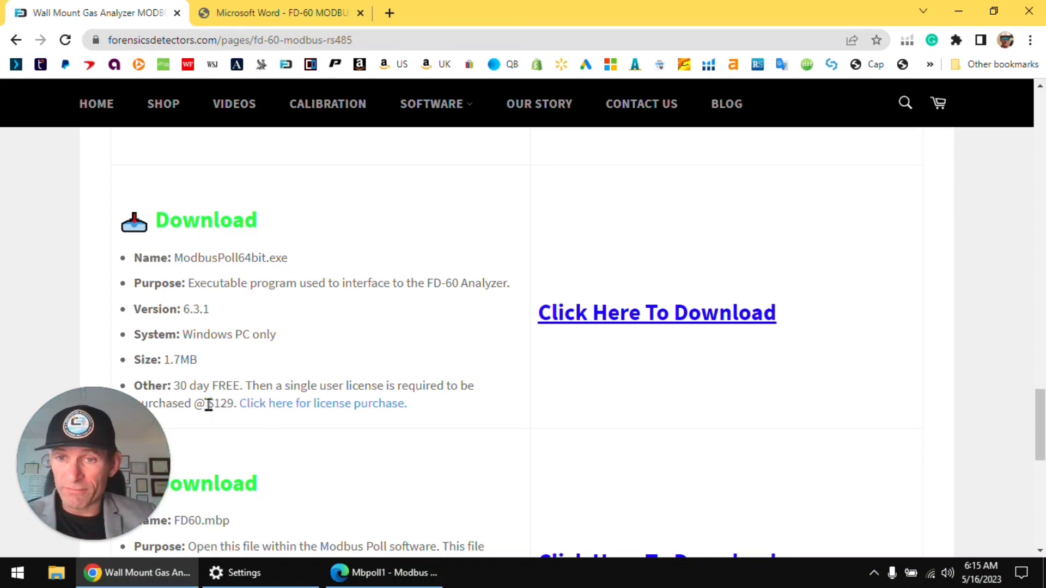
# Download the ModbusPoll64bit.exe program and the FD60.mbp register file
pyautogui.click(613, 321)
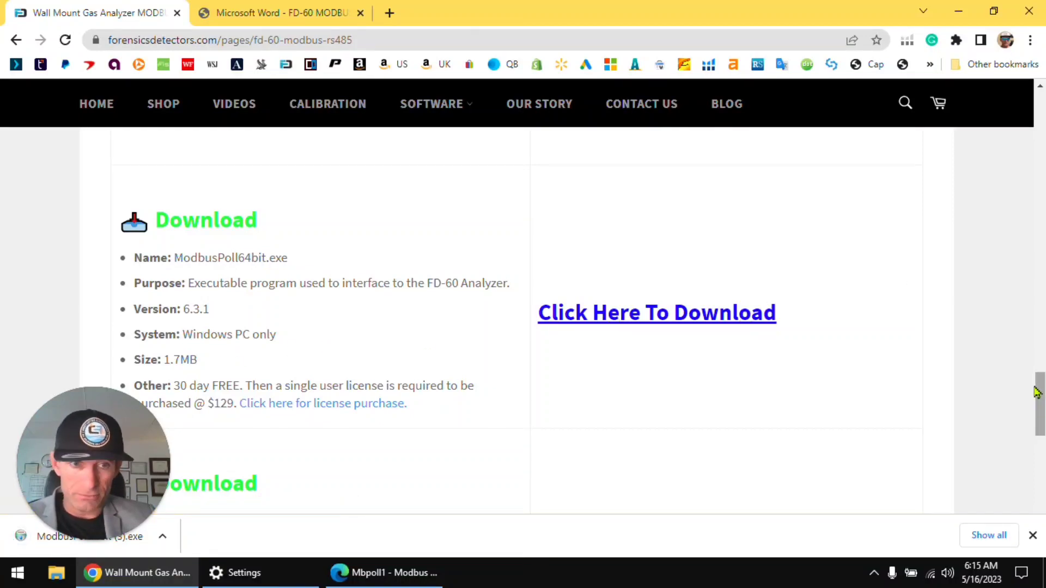
pyautogui.scroll(-3, 1036, 391)
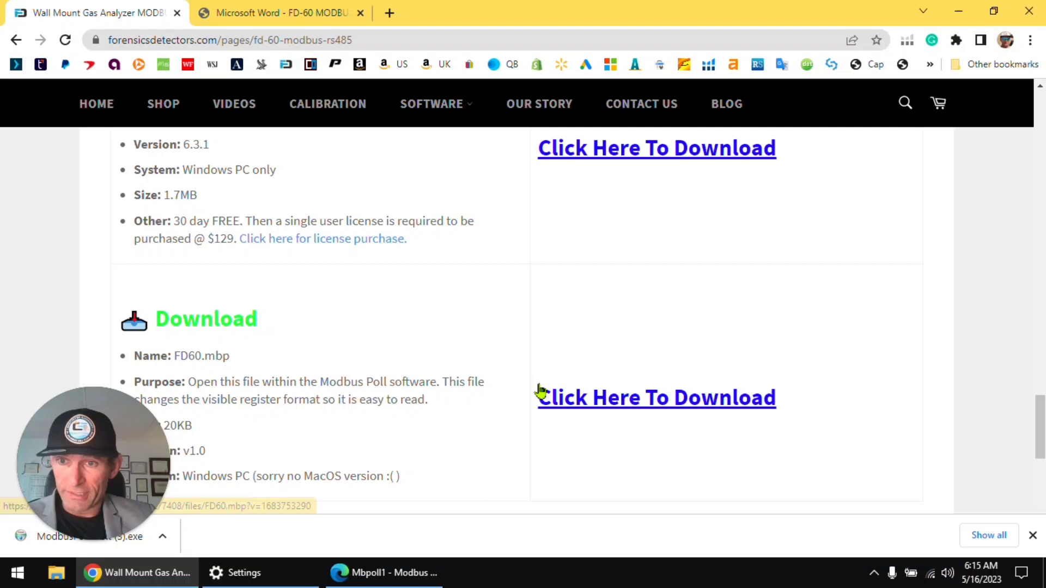
pyautogui.click(589, 408)
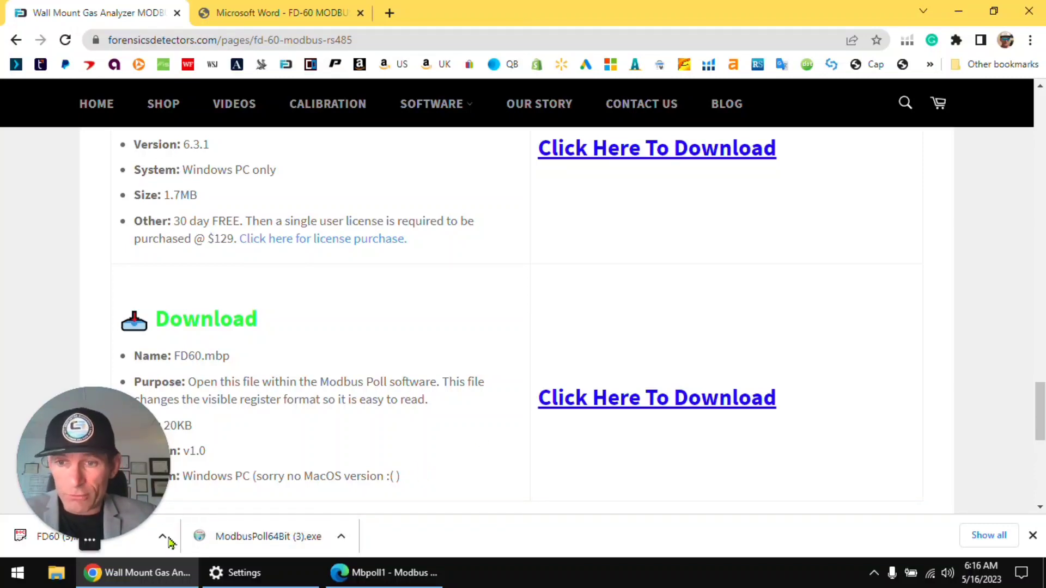
# Run the Modbus Poll 64-bit installer, accept the licence, install with default location, and finish without the readme
pyautogui.click(246, 536)
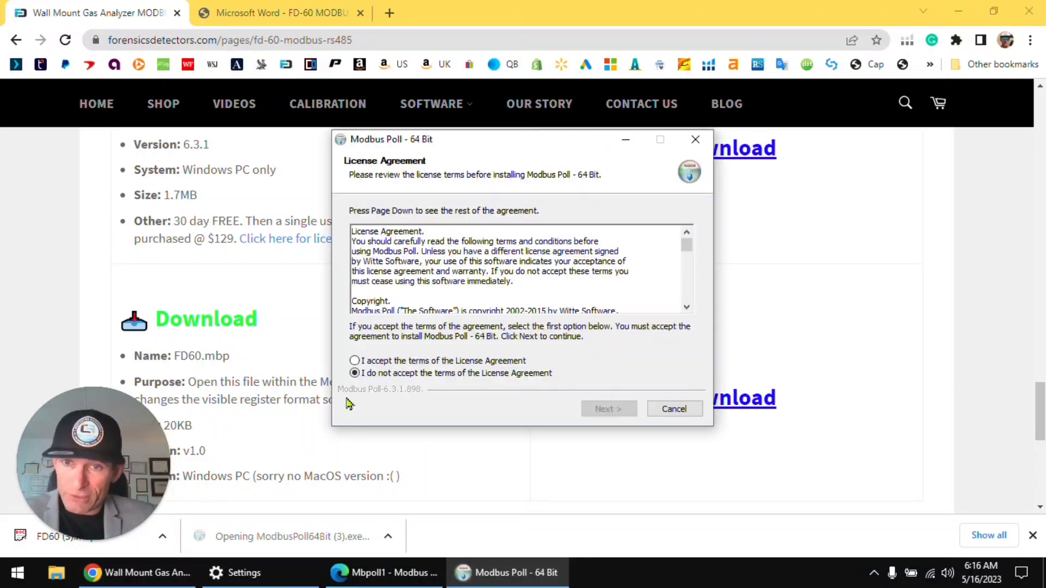
pyautogui.click(354, 361)
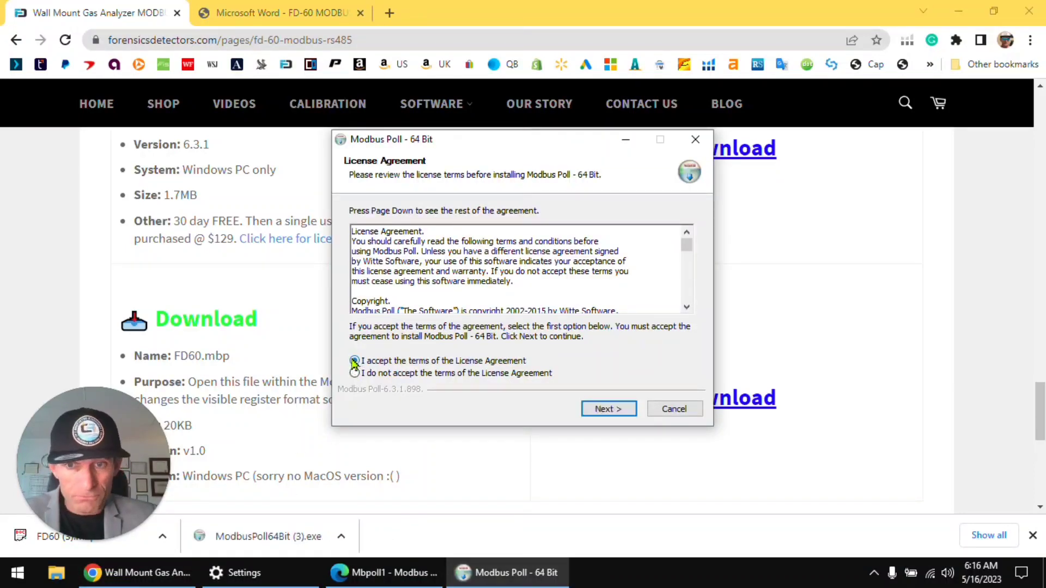
pyautogui.click(592, 412)
pyautogui.click(592, 413)
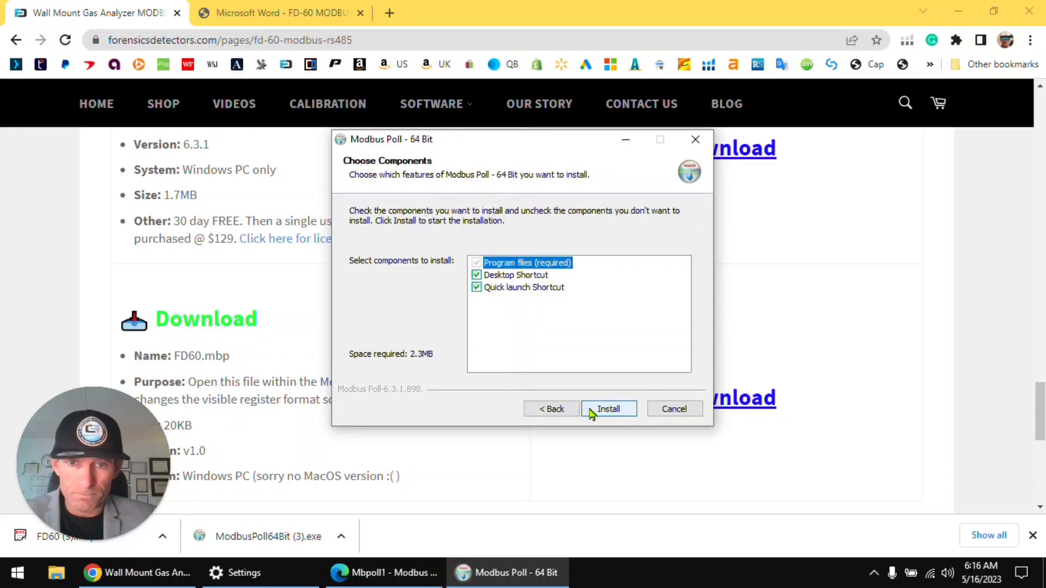
pyautogui.click(592, 413)
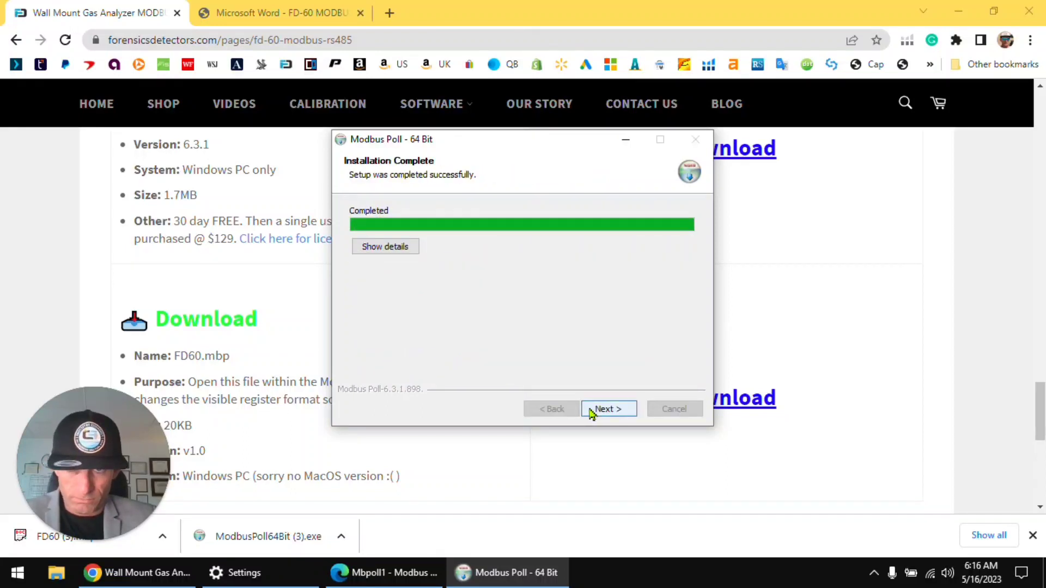
pyautogui.click(592, 413)
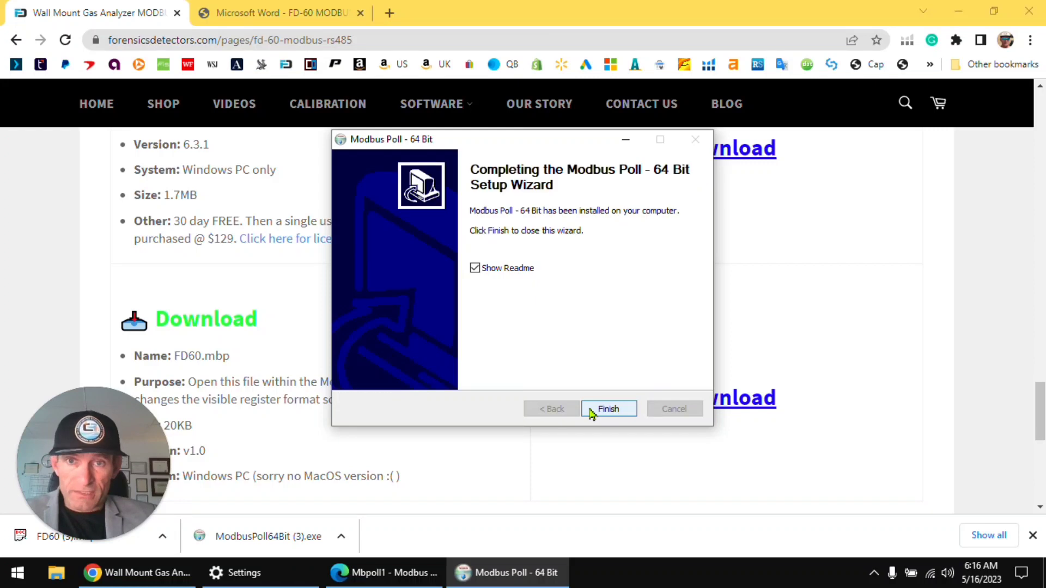
pyautogui.click(475, 268)
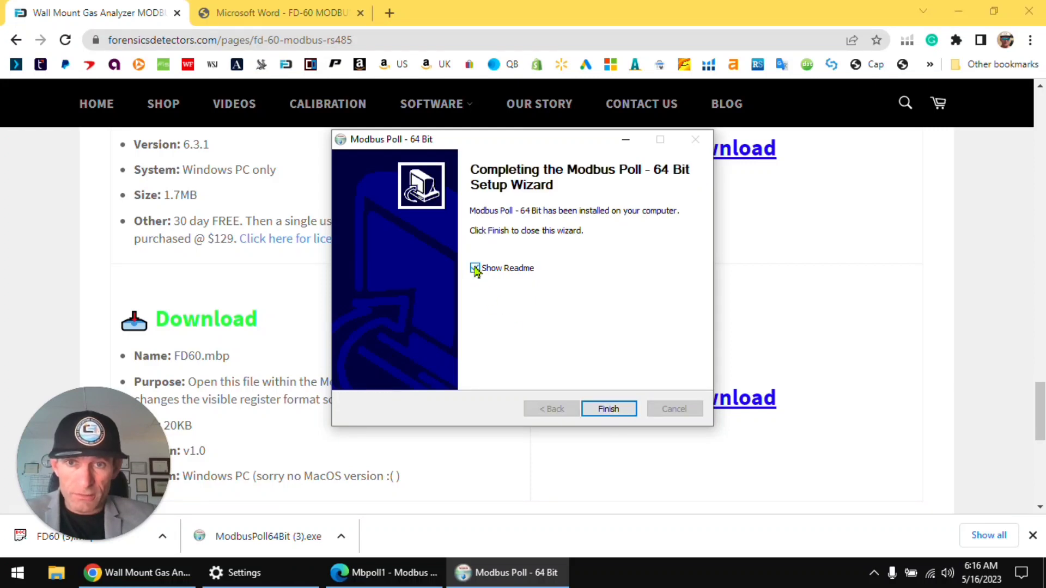
pyautogui.click(475, 268)
pyautogui.click(608, 409)
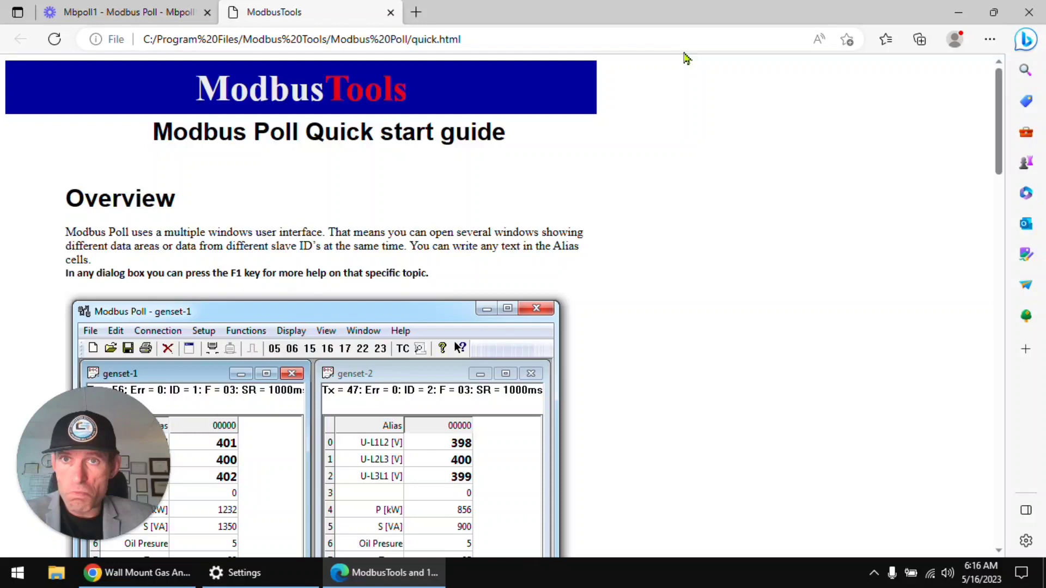
# Close the ModbusTools quick start tab and minimize Edge and Chrome to reveal the desktop
pyautogui.click(391, 12)
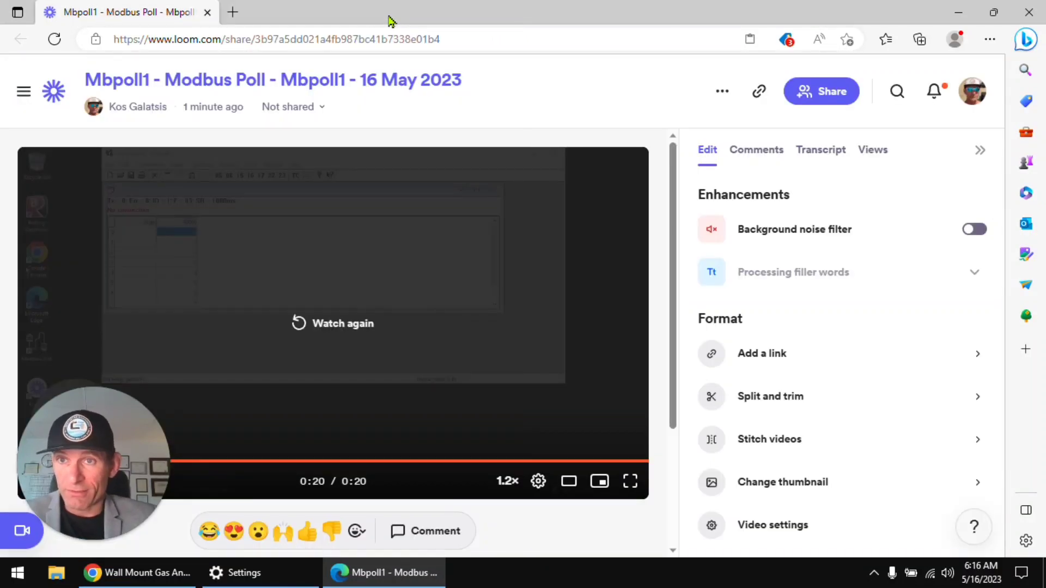
pyautogui.click(957, 19)
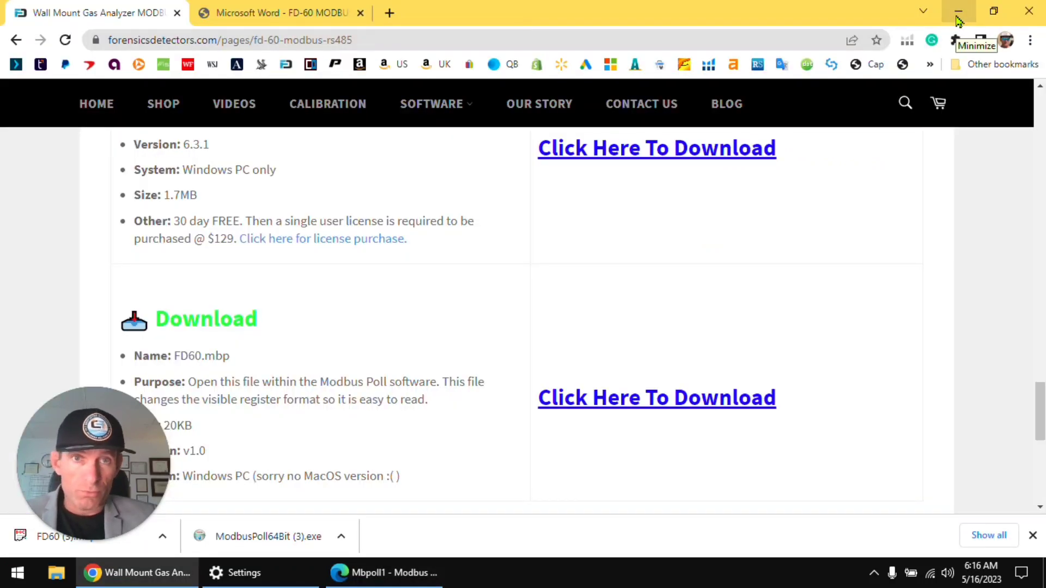
pyautogui.click(958, 20)
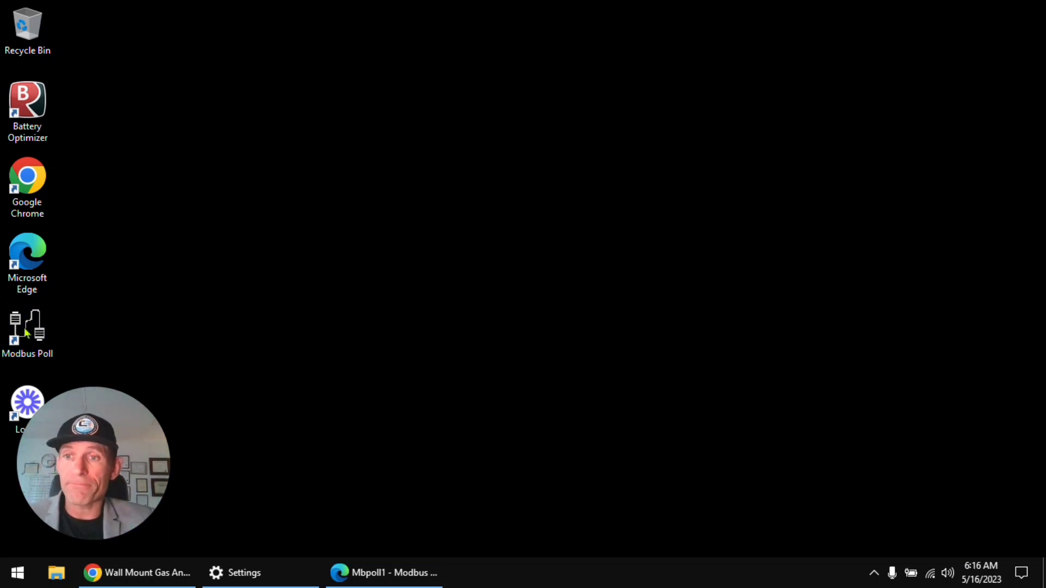
# Launch Modbus Poll from its desktop shortcut to get an empty Mbpoll1 window
pyautogui.click(108, 331)
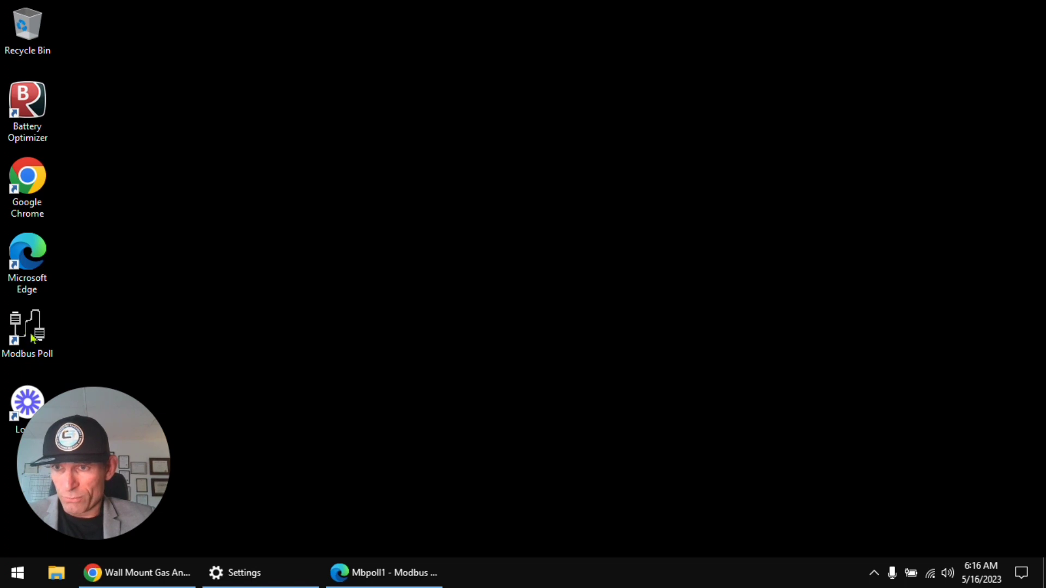
pyautogui.doubleClick(53, 346)
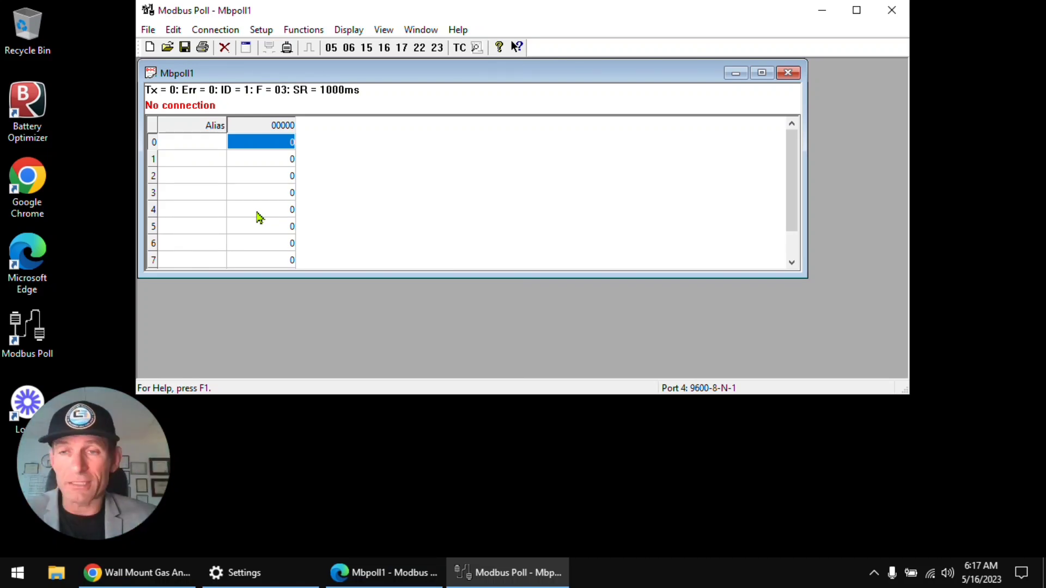
pyautogui.click(147, 31)
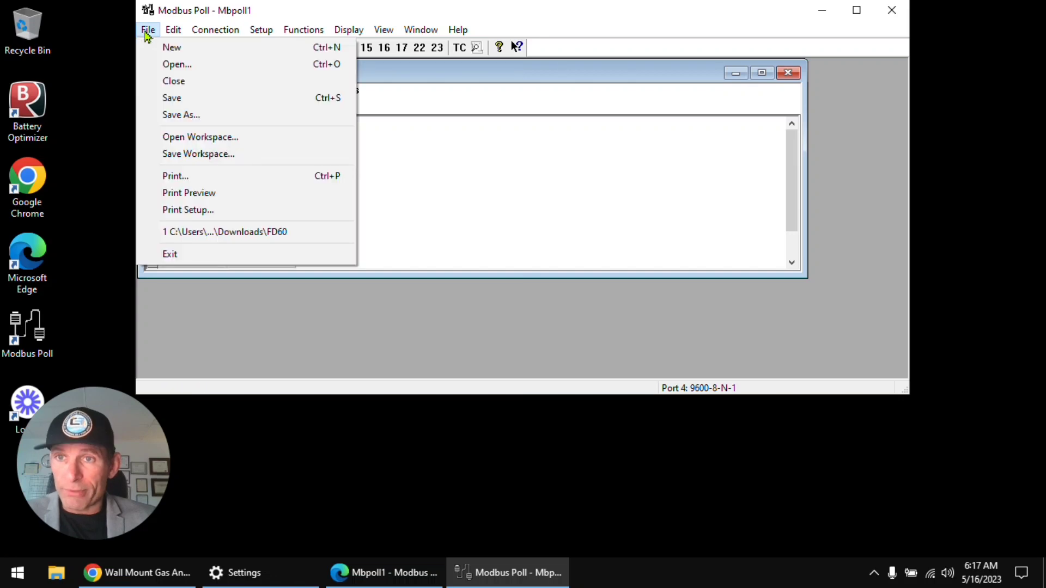
# Open the recent FD60 register file from the File menu
pyautogui.click(214, 232)
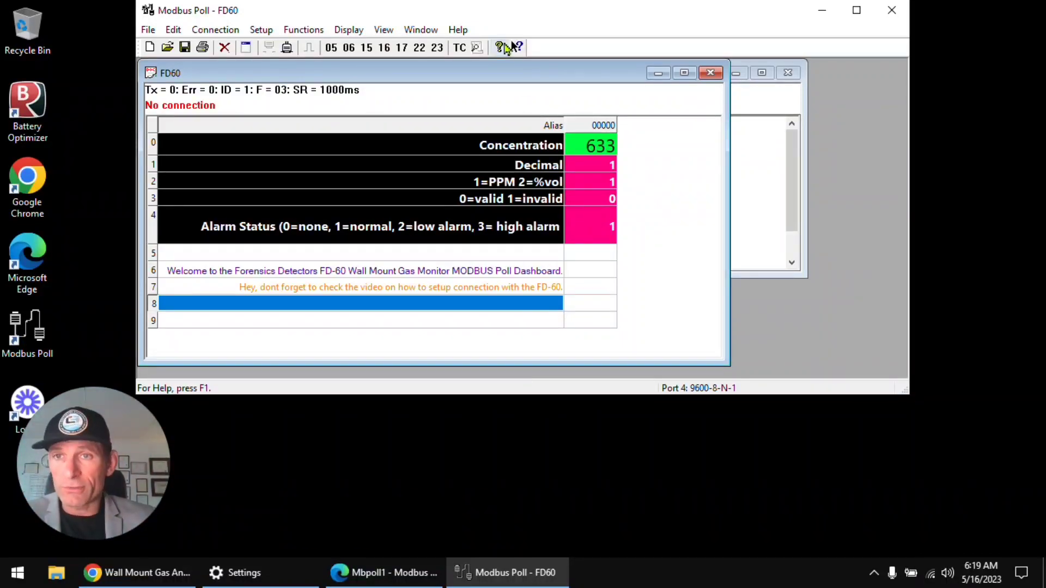
# Connect over USB Serial Port (COM4) at 9600 baud, 8 data bits, no parity, 1 stop bit
pyautogui.click(214, 33)
pyautogui.click(215, 33)
pyautogui.click(214, 33)
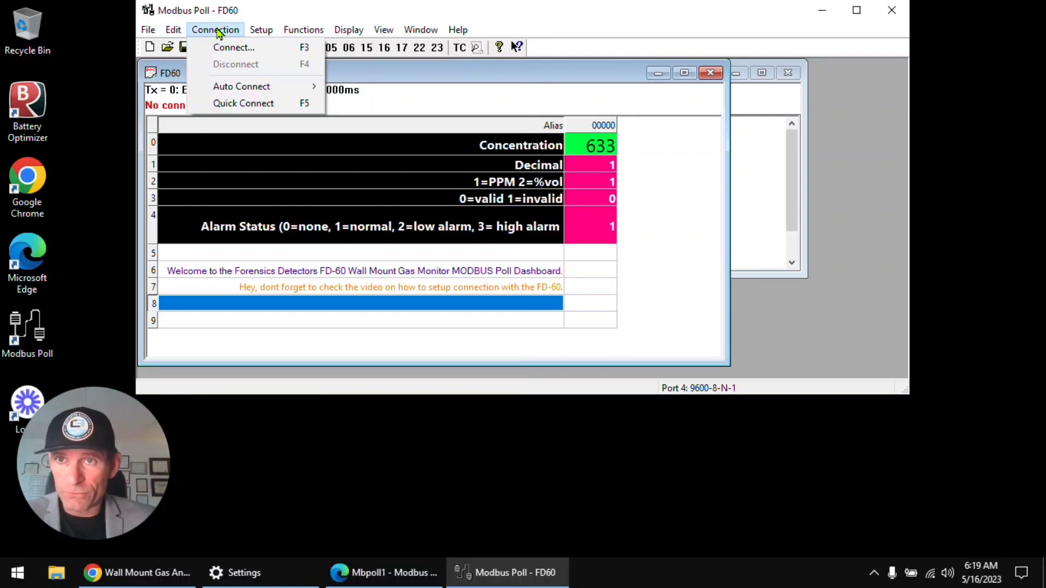
pyautogui.click(228, 48)
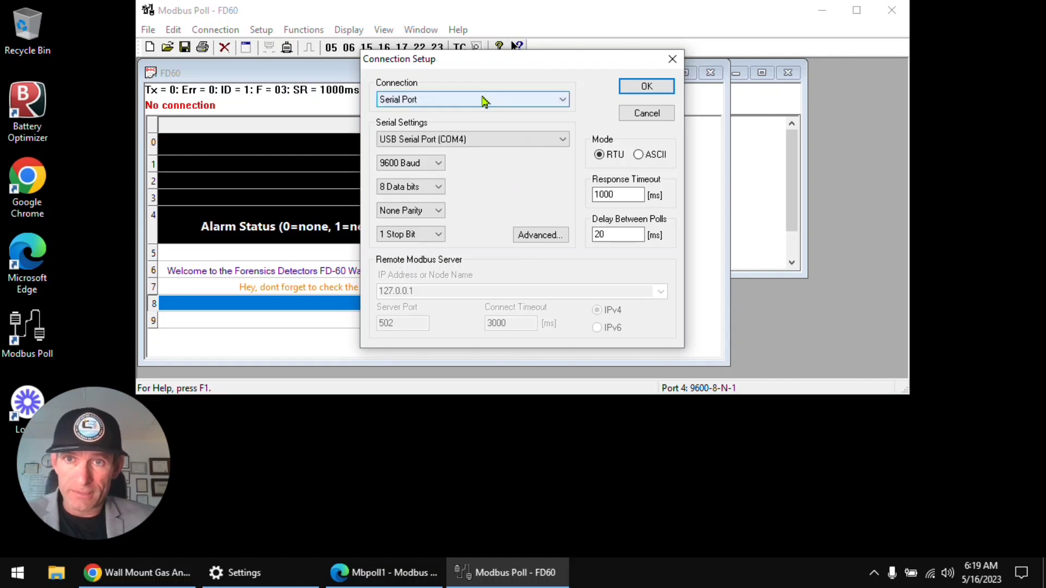
pyautogui.click(513, 143)
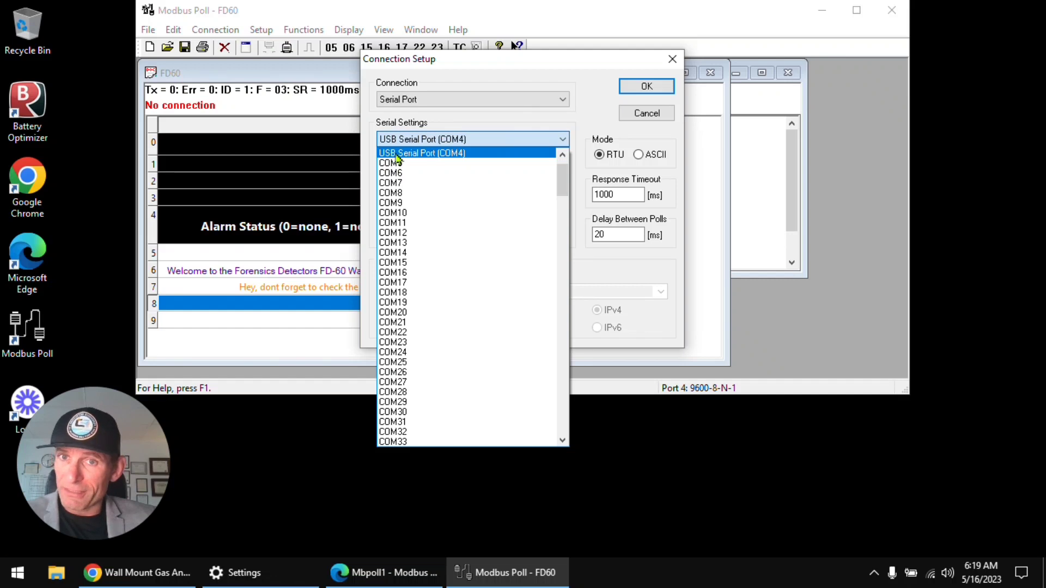
pyautogui.click(448, 155)
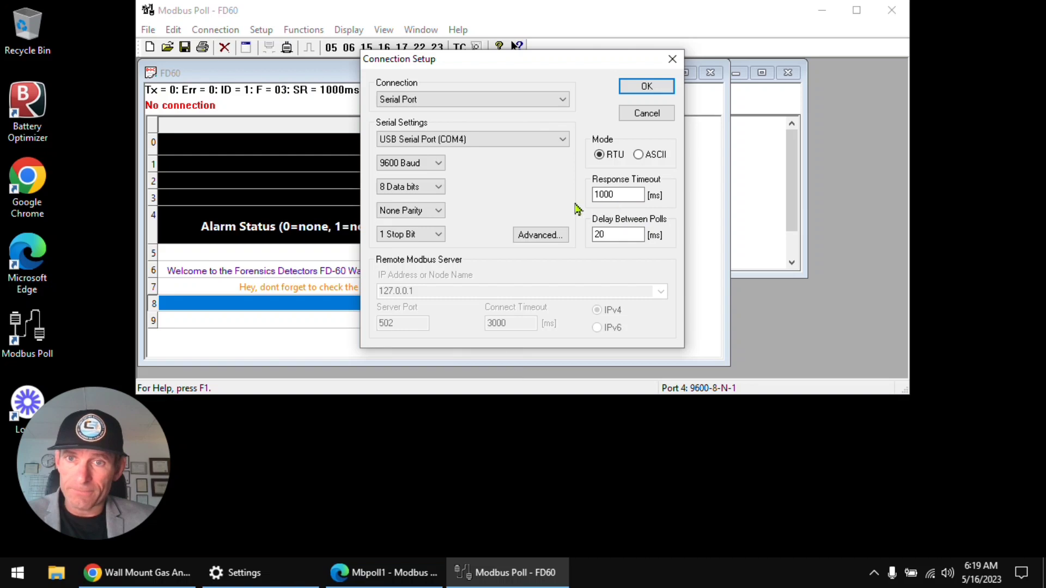
pyautogui.click(645, 87)
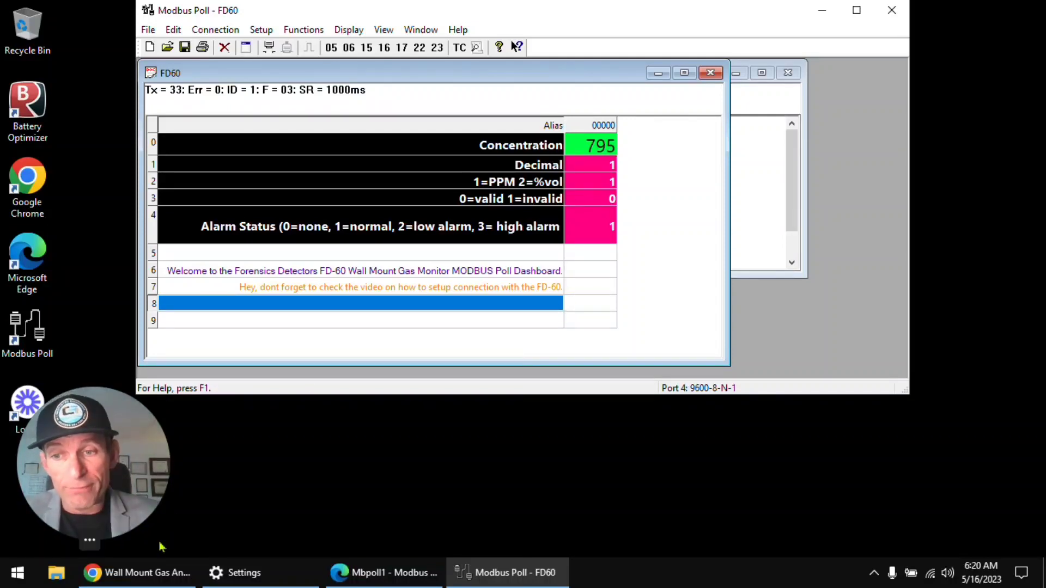
# Show the FD-60 MODBUS Manual tab in Chrome and scroll to page 5's Computer Datalogging section
pyautogui.click(160, 572)
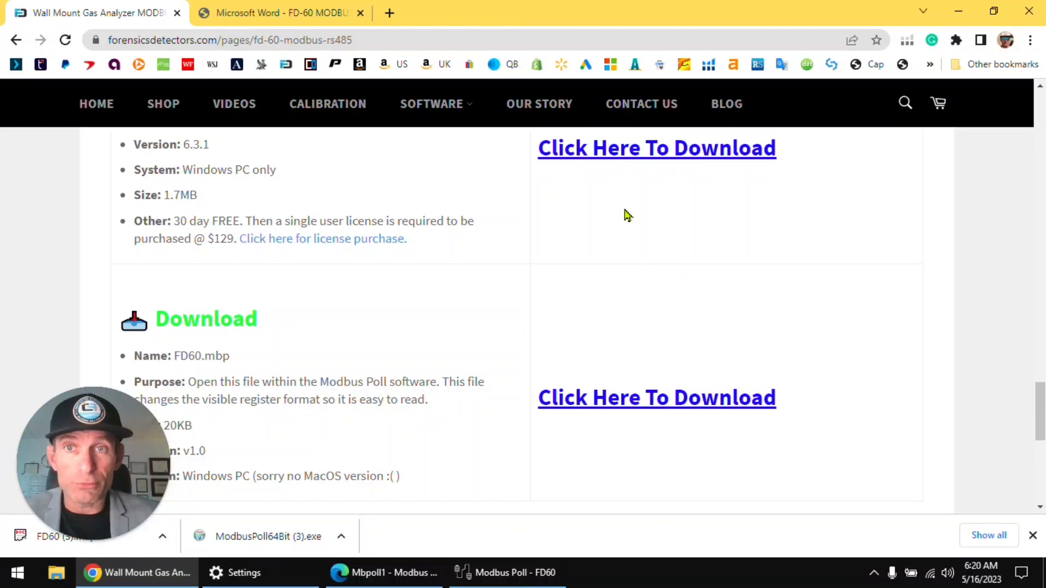
pyautogui.click(277, 17)
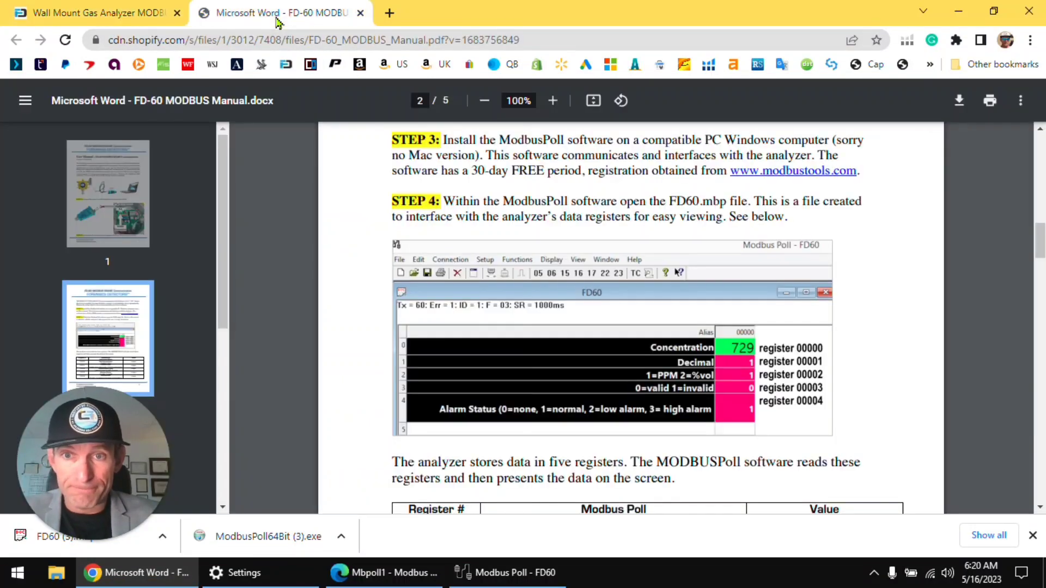
pyautogui.moveTo(1041, 234); pyautogui.dragTo(1041, 309)
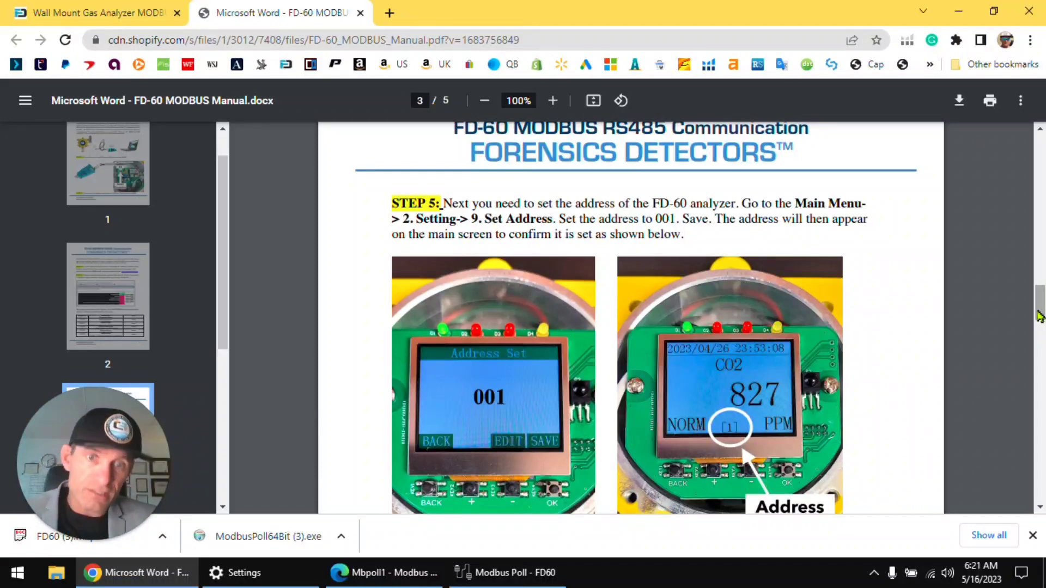
pyautogui.moveTo(1040, 318); pyautogui.dragTo(1039, 377)
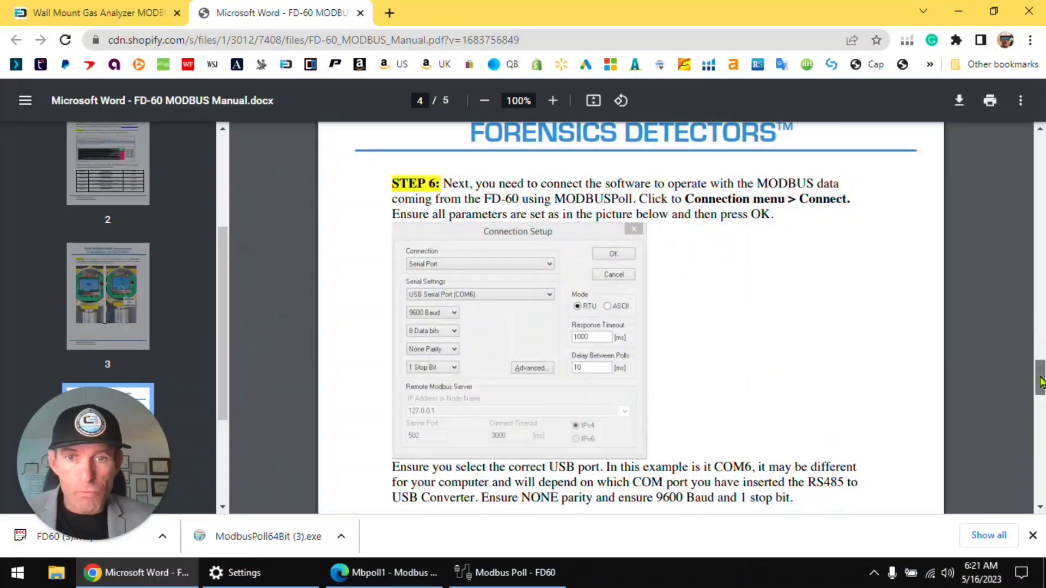
pyautogui.moveTo(1041, 377); pyautogui.dragTo(1040, 463)
pyautogui.scroll(1, 1041, 463)
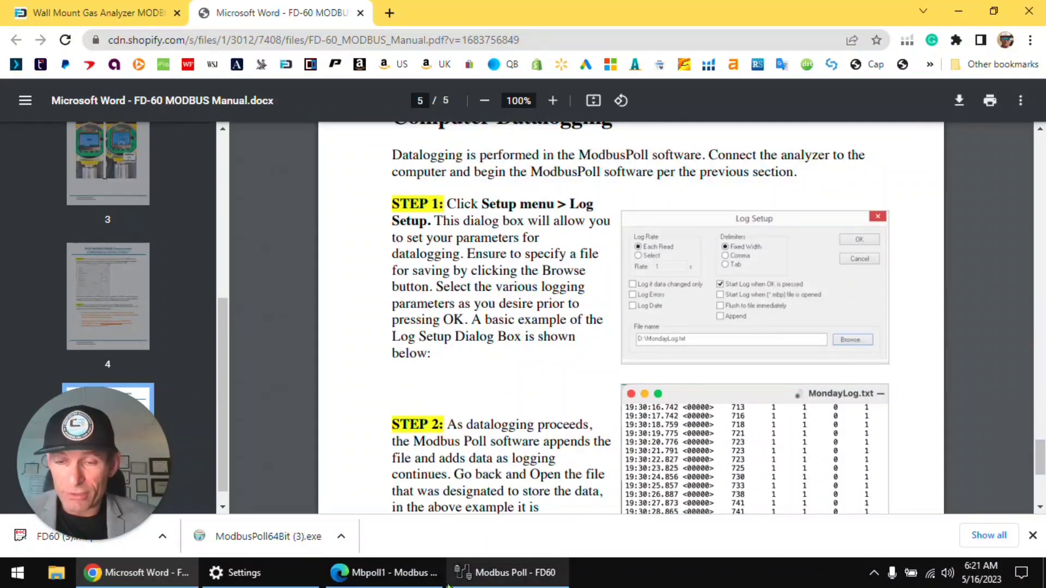
# Start logging the FD60 readings to Tutorial.txt from Modbus Poll's Log Setup
pyautogui.click(469, 573)
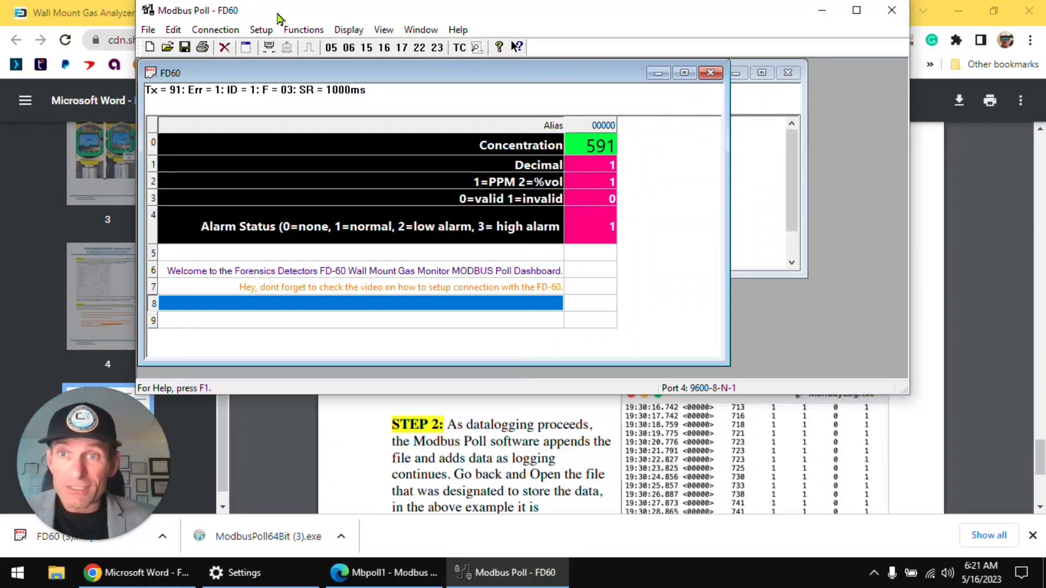
pyautogui.click(301, 29)
pyautogui.moveTo(254, 36)
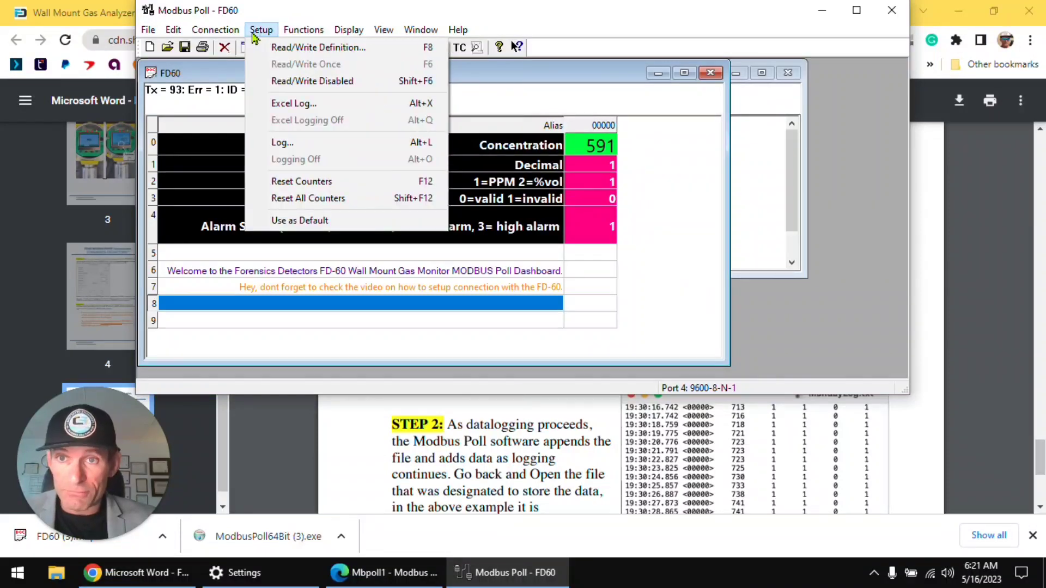
pyautogui.click(288, 144)
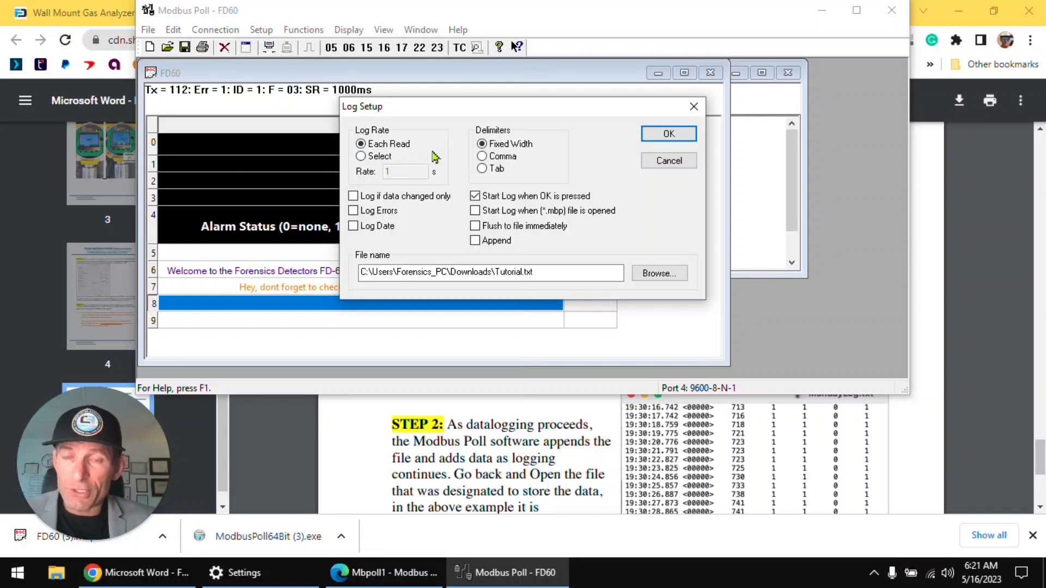
pyautogui.click(669, 135)
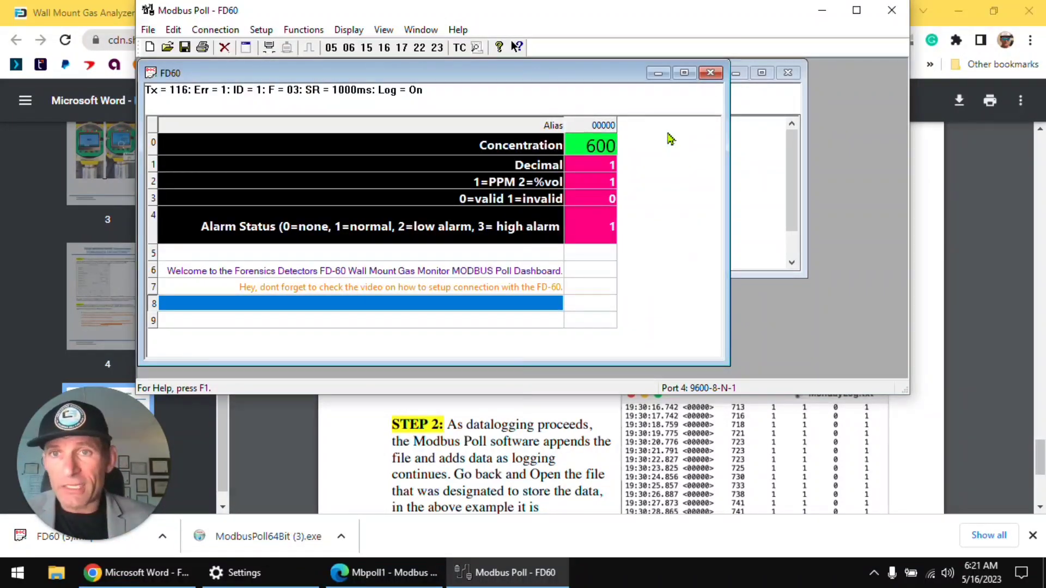
# Stop the Tutorial.txt log with Setup > Logging Off
pyautogui.click(262, 30)
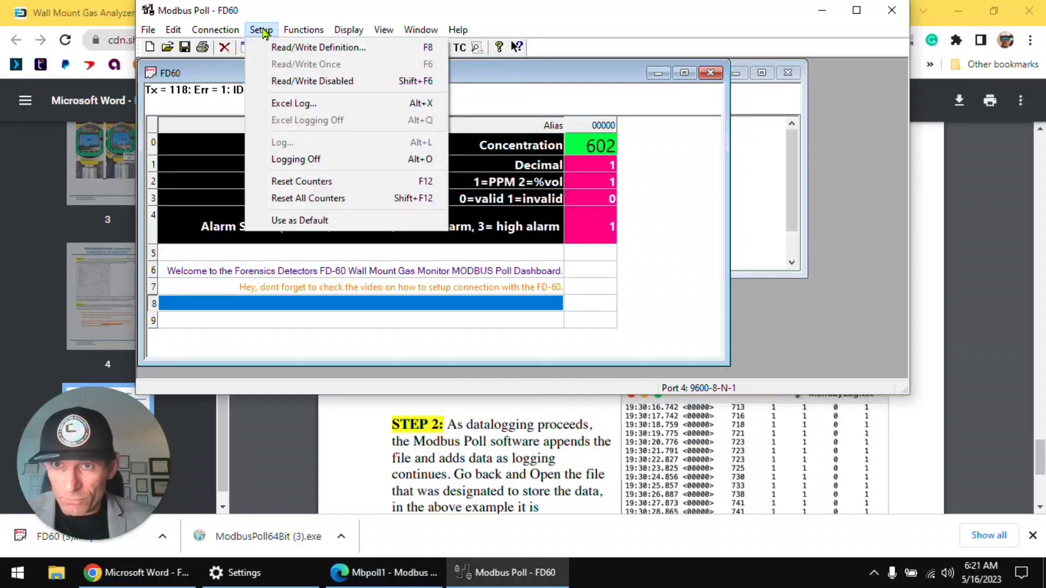
pyautogui.click(305, 159)
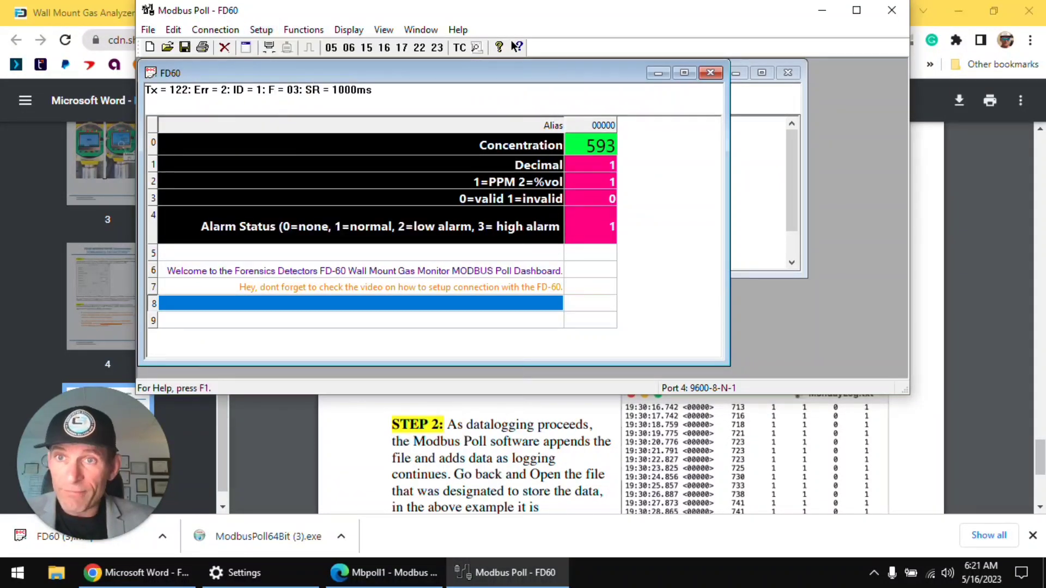
pyautogui.click(262, 30)
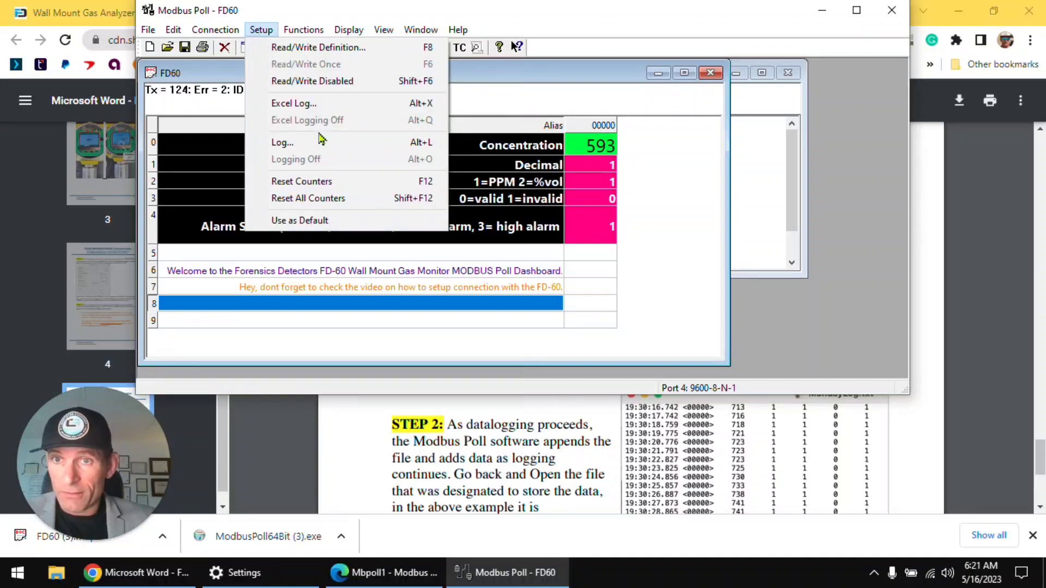
# Change the Log Setup file to a new MondayTest.txt in the Downloads folder
pyautogui.click(283, 143)
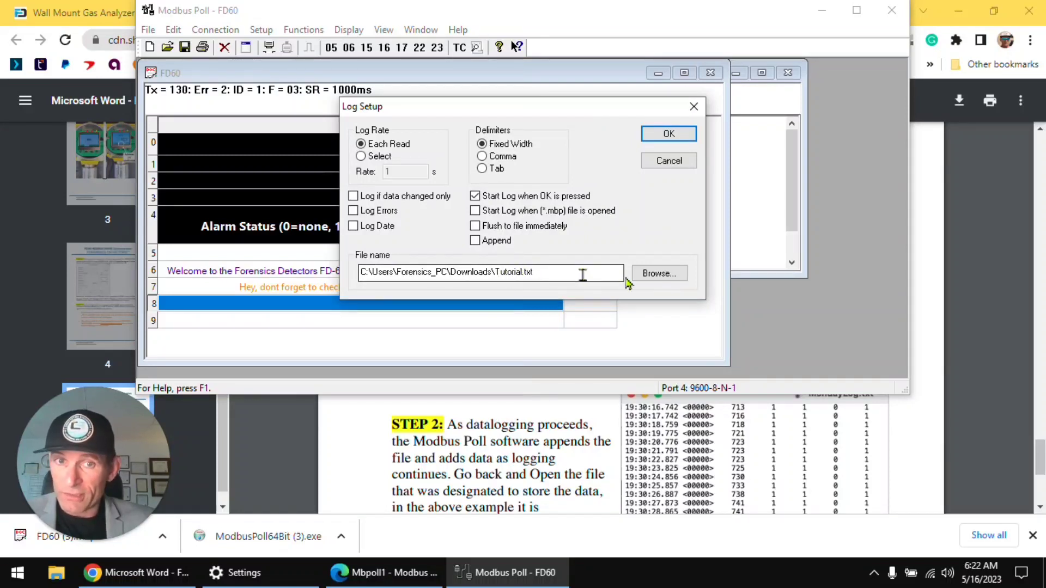
pyautogui.click(649, 282)
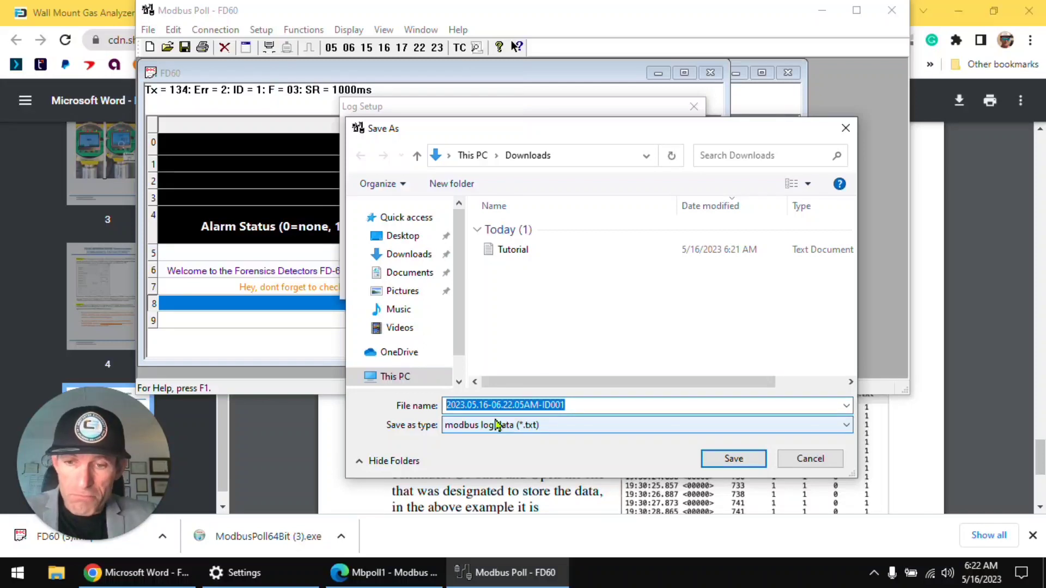
pyautogui.write('MondayTest')
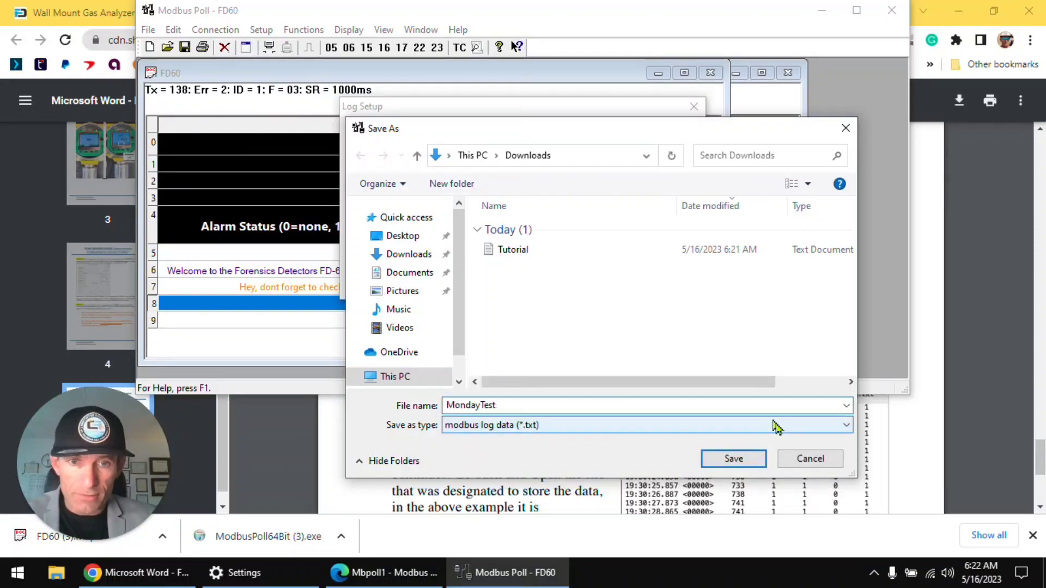
pyautogui.click(734, 460)
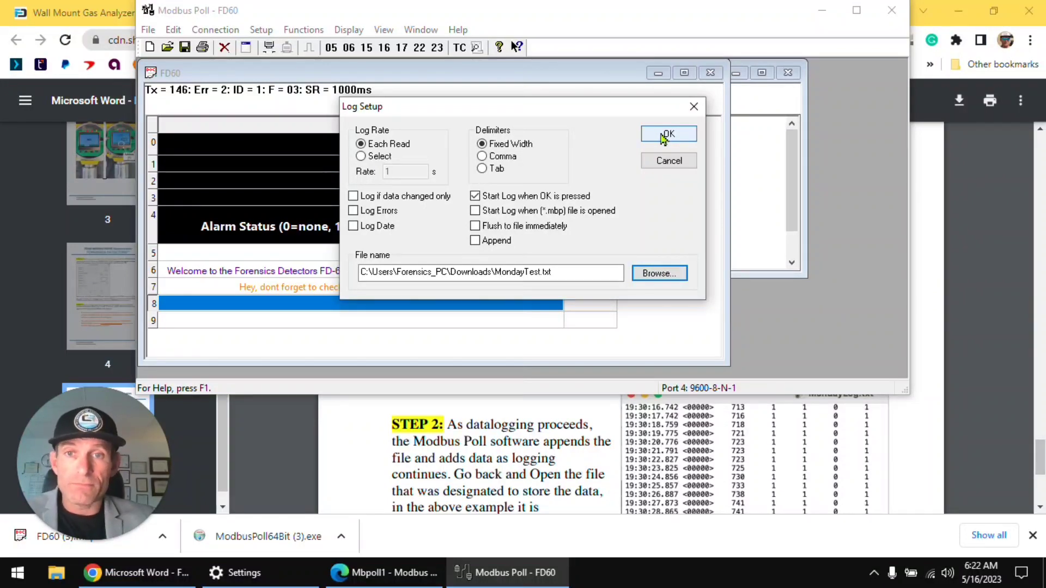
# Log live gas readings into MondayTest.txt until a low alarm appears, then turn logging off
pyautogui.click(664, 136)
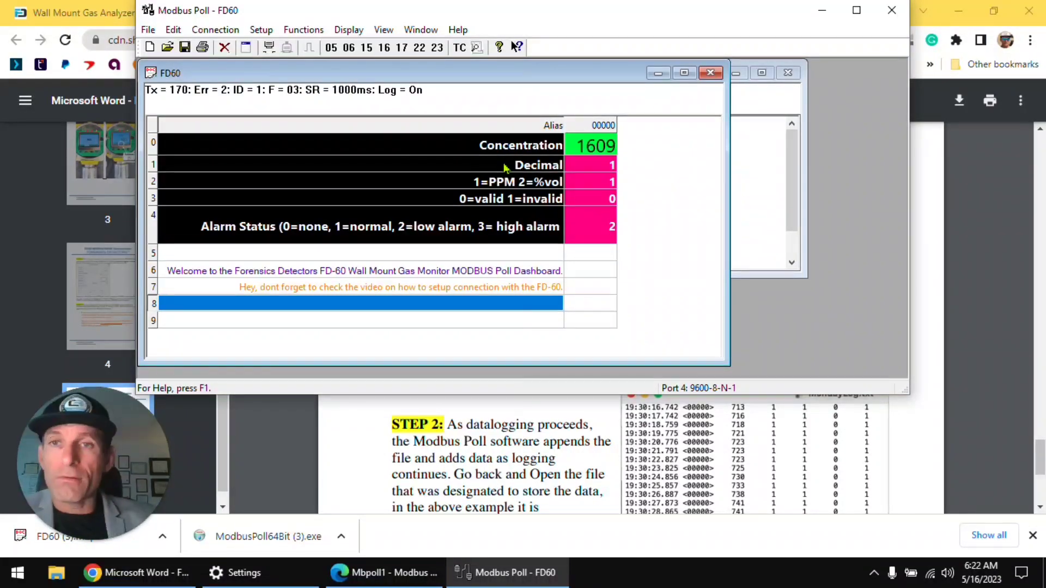
pyautogui.click(215, 29)
pyautogui.moveTo(262, 32)
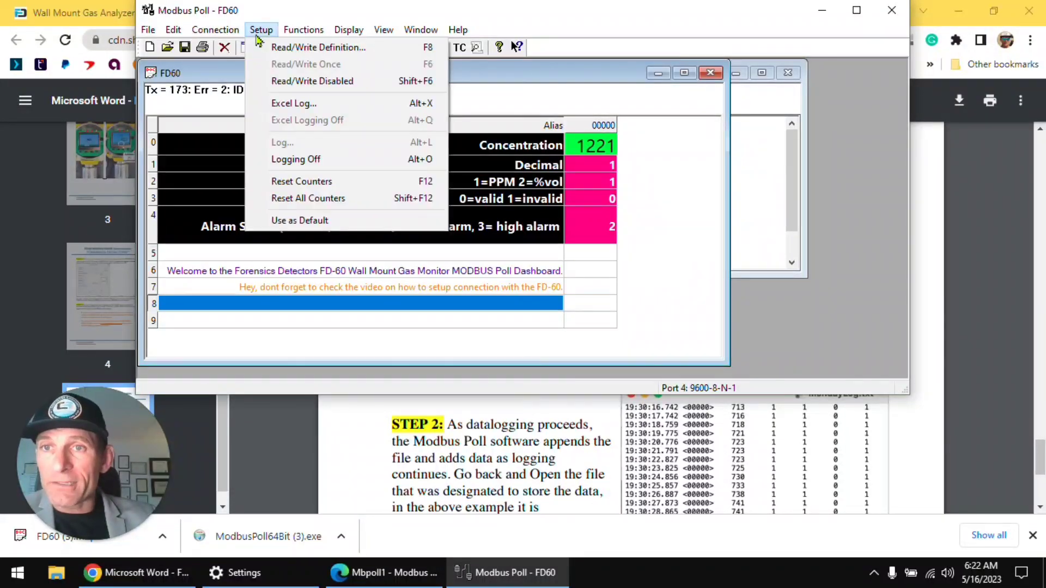
pyautogui.click(299, 160)
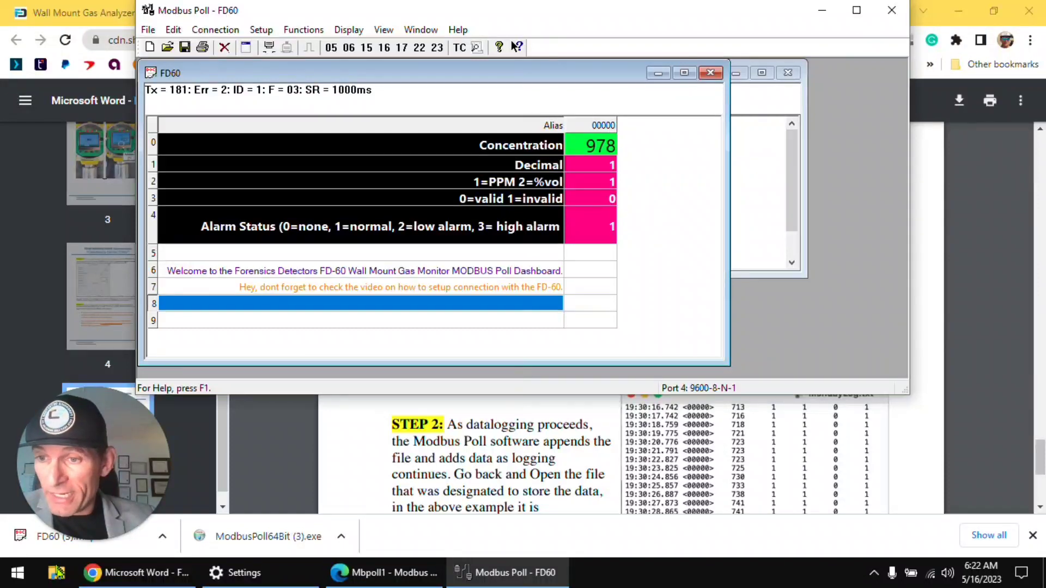
# Open MondayTest.txt from the Downloads folder in Notepad
pyautogui.click(57, 575)
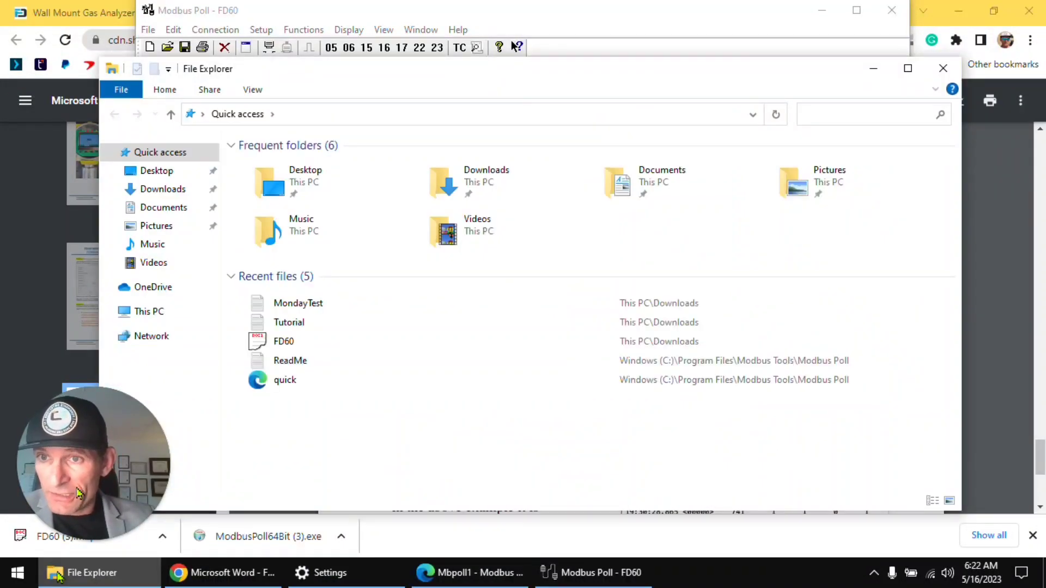
pyautogui.click(171, 189)
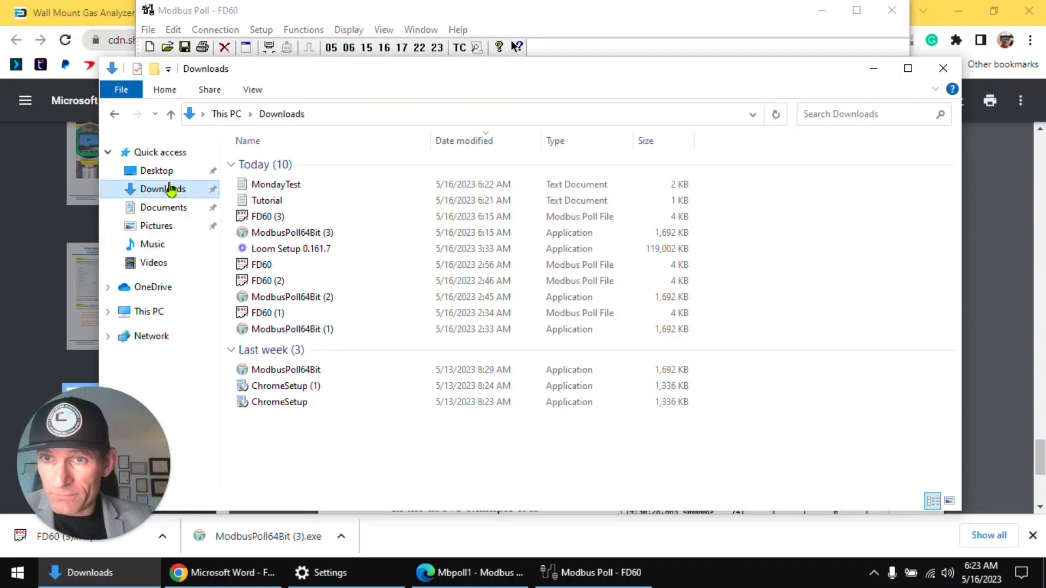
pyautogui.doubleClick(277, 185)
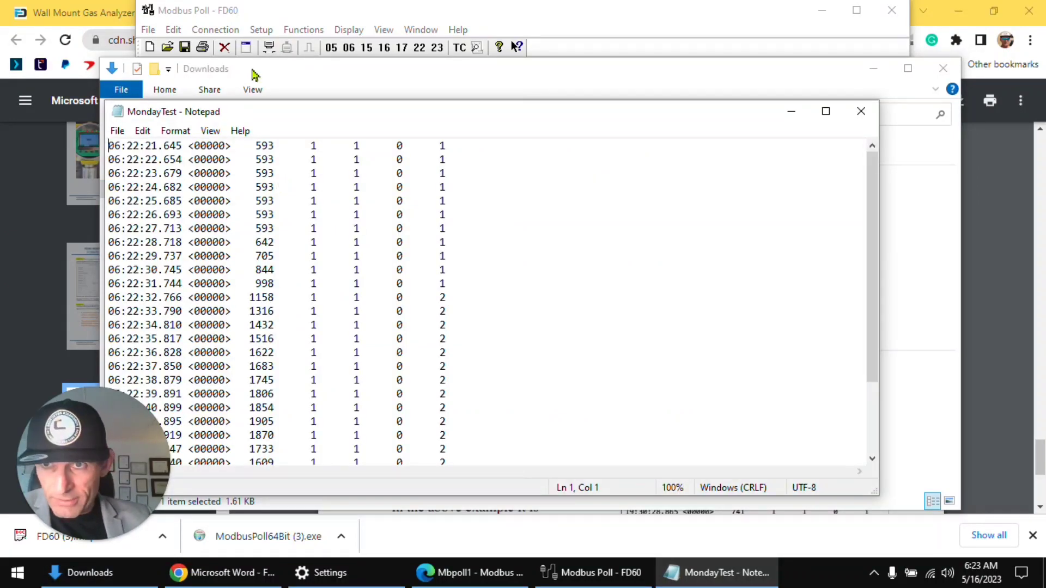
# Review the log's timestamps and alarm value 2 on line 12
pyautogui.moveTo(257, 76); pyautogui.dragTo(440, 95)
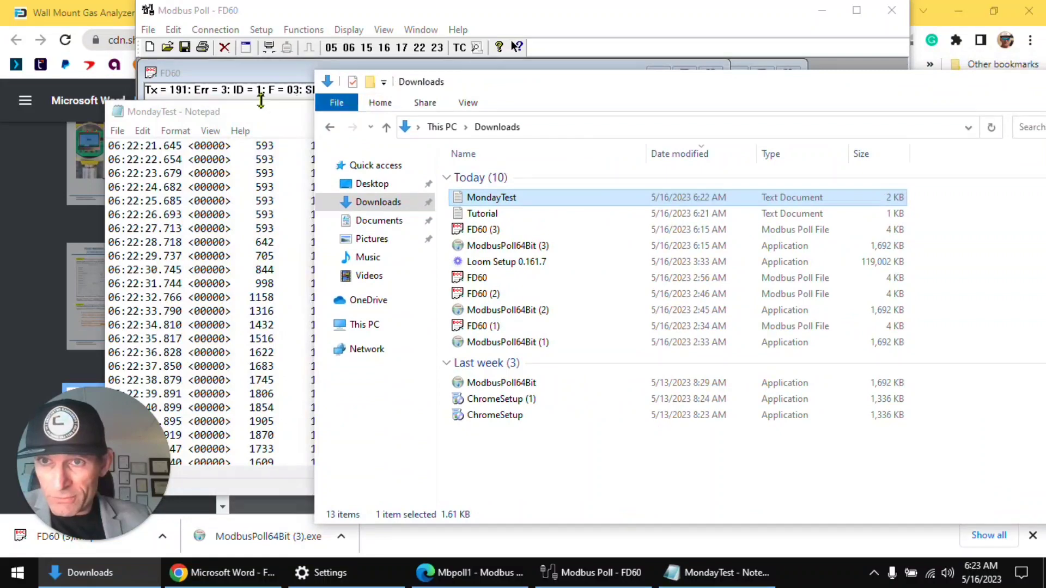
pyautogui.moveTo(264, 115); pyautogui.dragTo(259, 114)
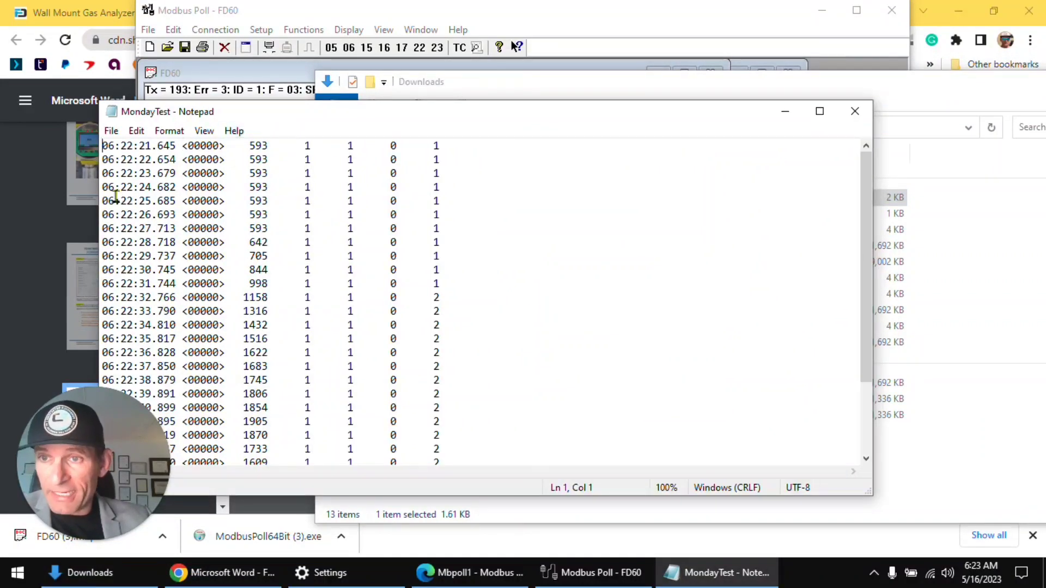
pyautogui.moveTo(107, 187); pyautogui.dragTo(220, 190)
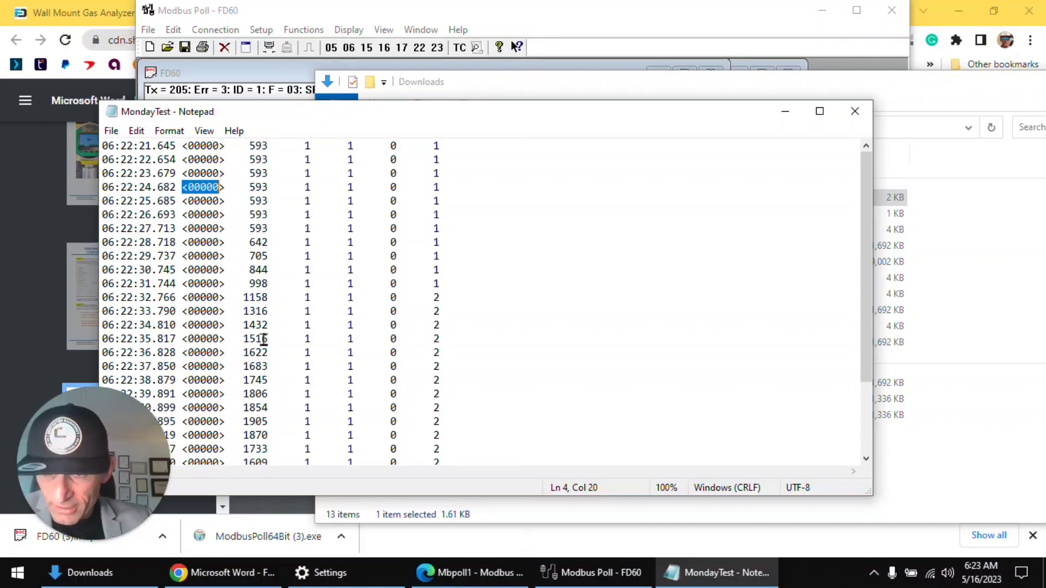
pyautogui.moveTo(439, 299); pyautogui.dragTo(434, 300)
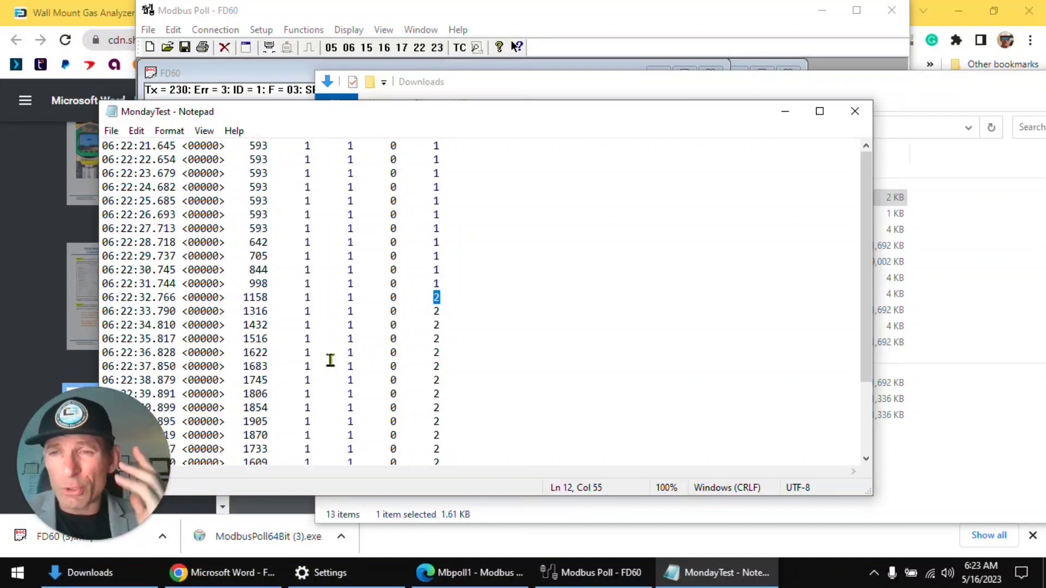
pyautogui.click(515, 279)
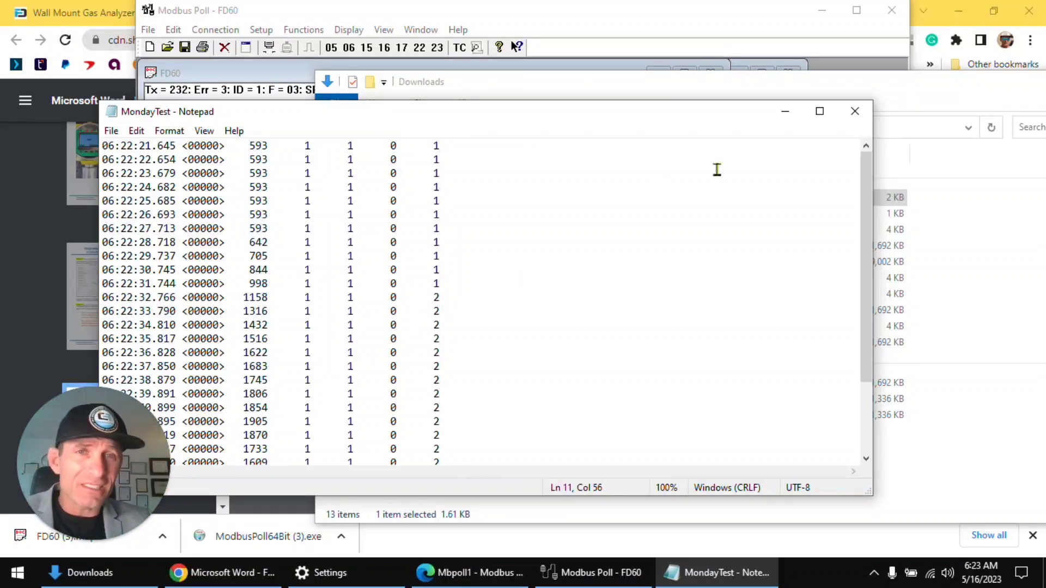
# Close Notepad and the Downloads window to reveal Modbus Poll's FD60 readings
pyautogui.click(855, 111)
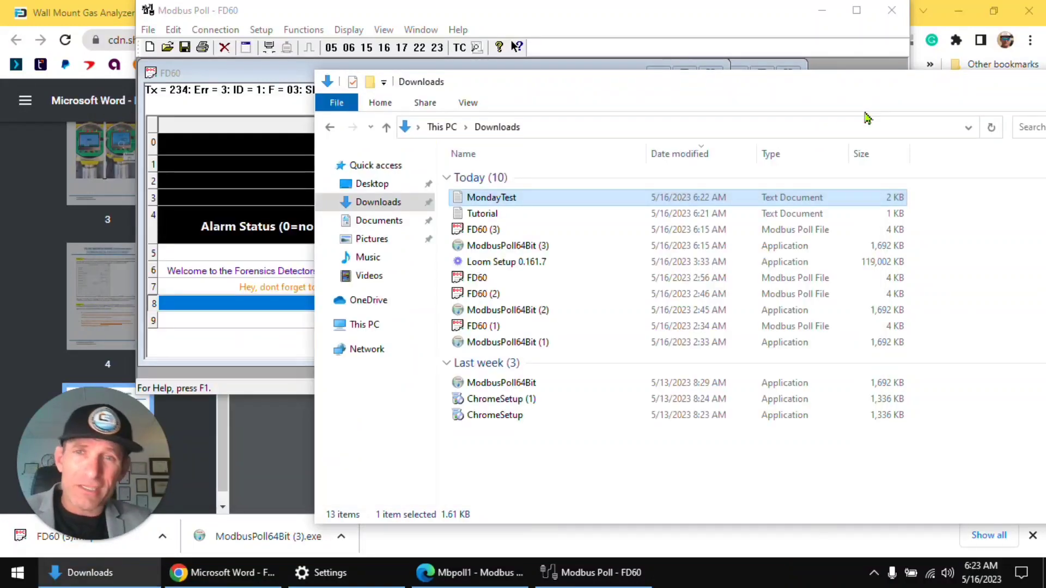
pyautogui.moveTo(825, 87); pyautogui.dragTo(633, 69)
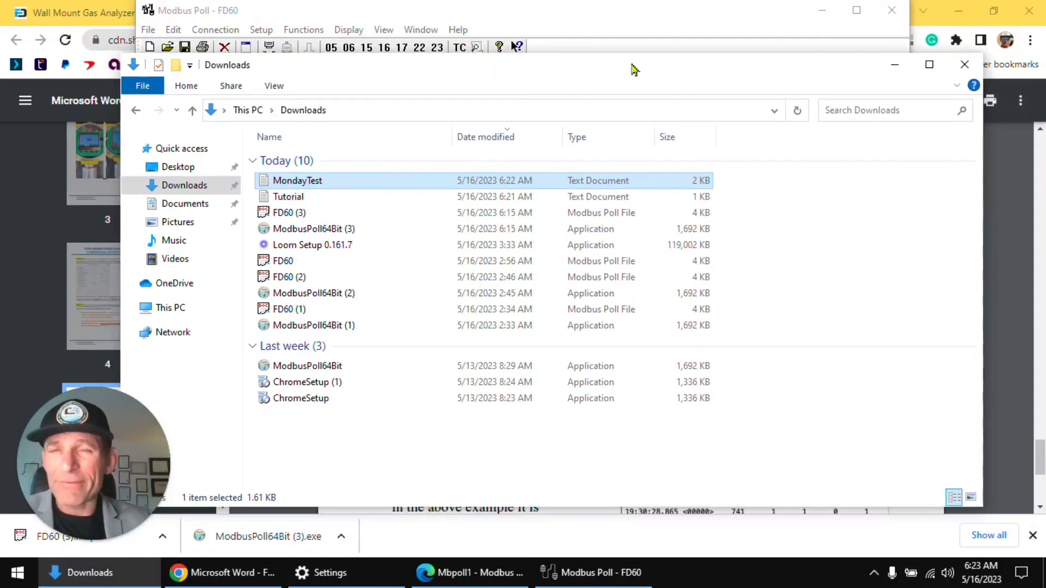
pyautogui.click(964, 65)
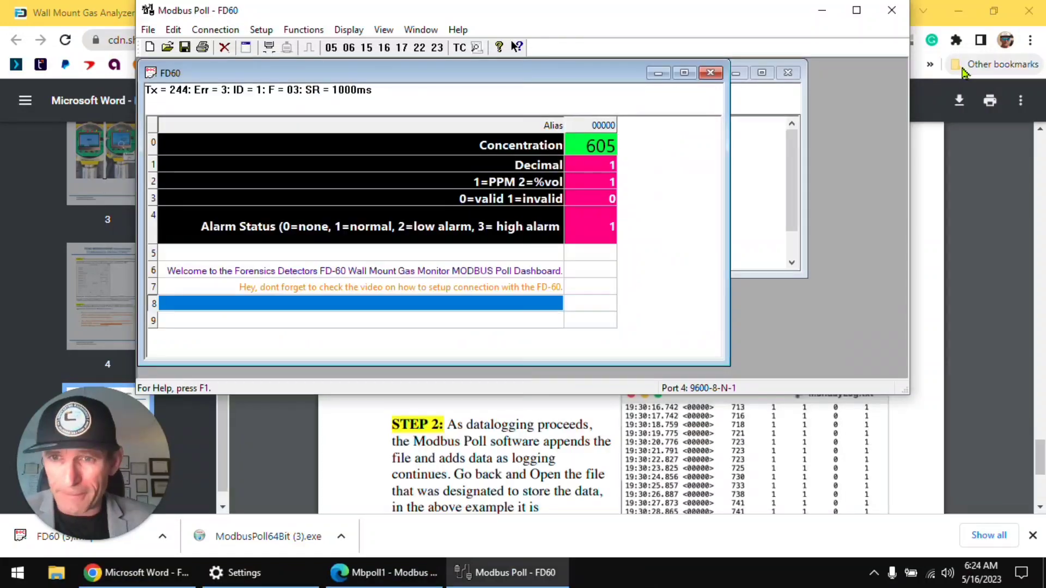